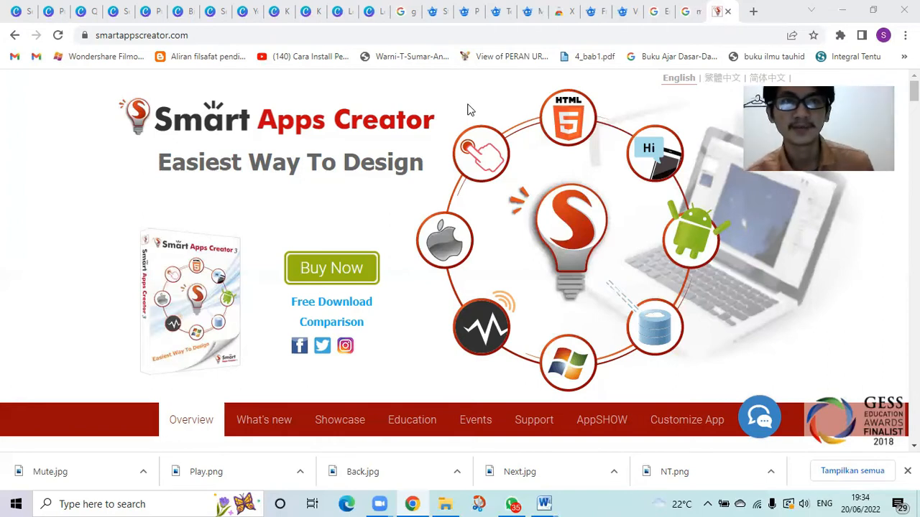
Leave the browser's Smart Apps Creator website and launch Smart Apps Creator from the desktop
{"action": "key", "text": "ctrl+l"}
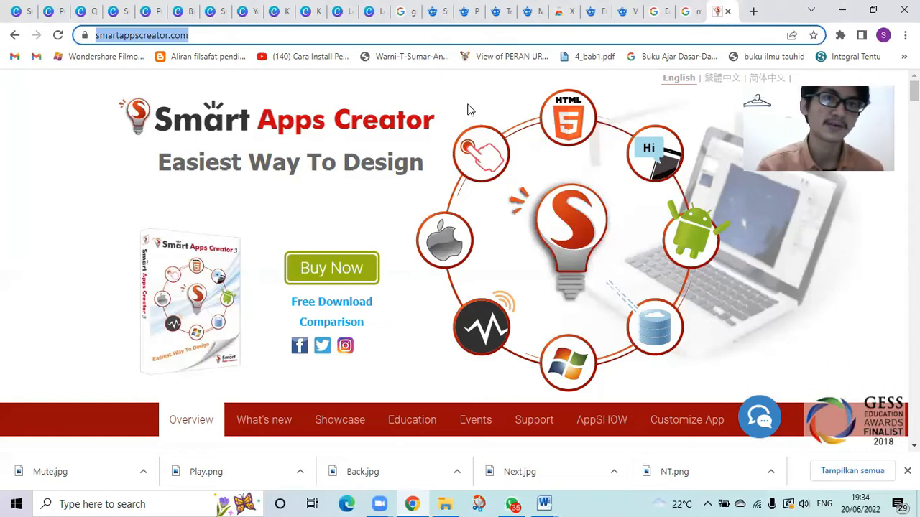
{"action": "left_click", "coordinate": [311, 193]}
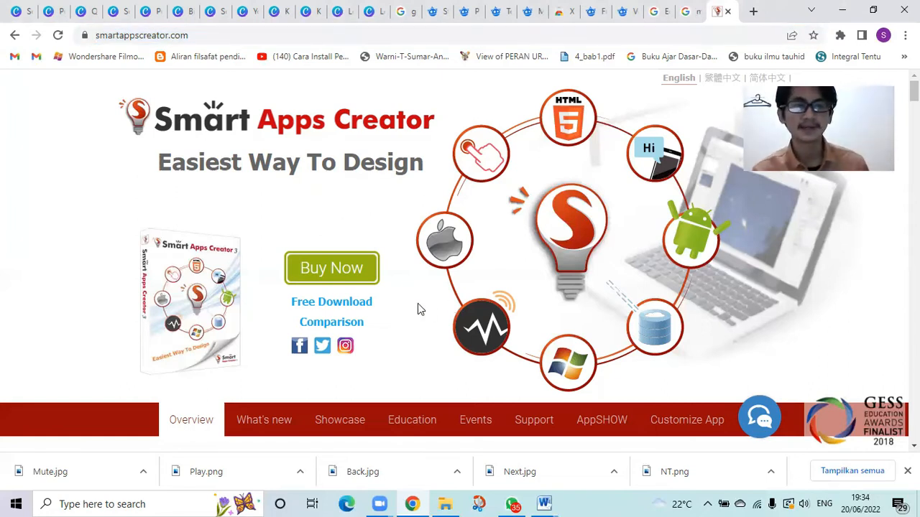
{"action": "left_click", "coordinate": [842, 10]}
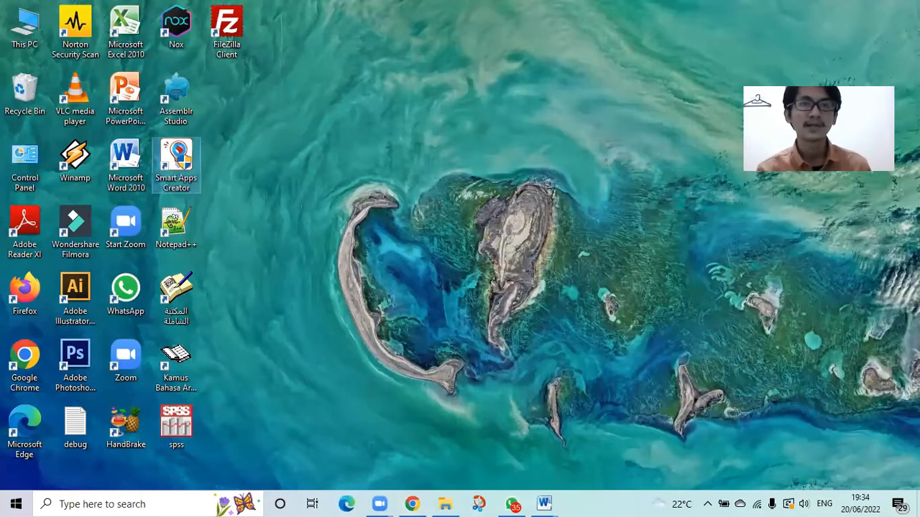
{"action": "right_click", "coordinate": [176, 155]}
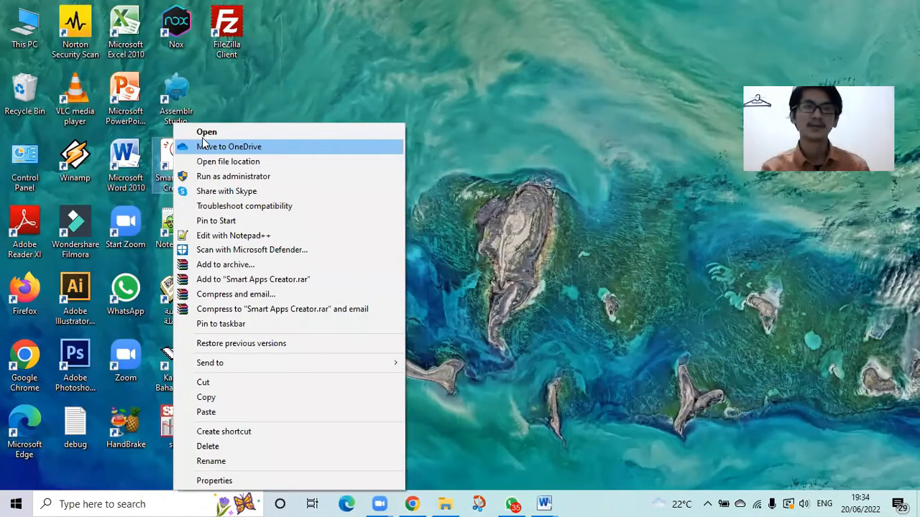
{"action": "left_click", "coordinate": [201, 137]}
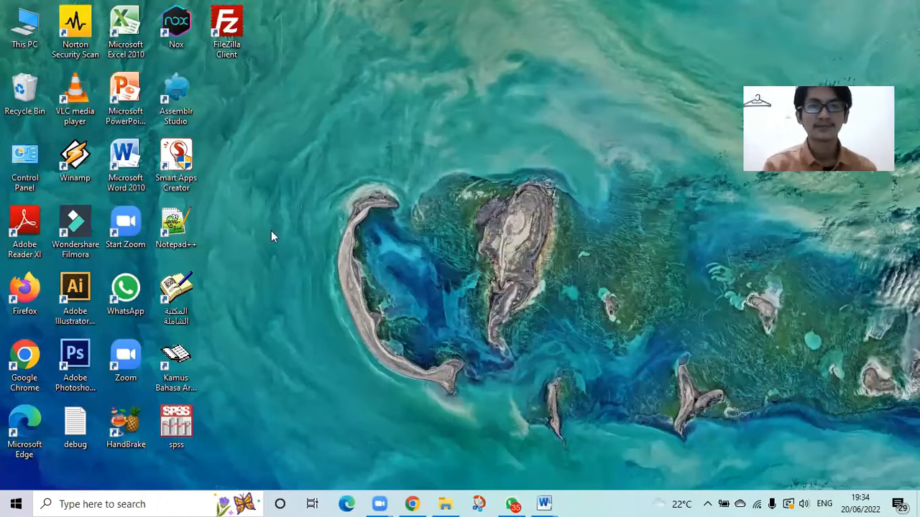
{"action": "right_click", "coordinate": [179, 167]}
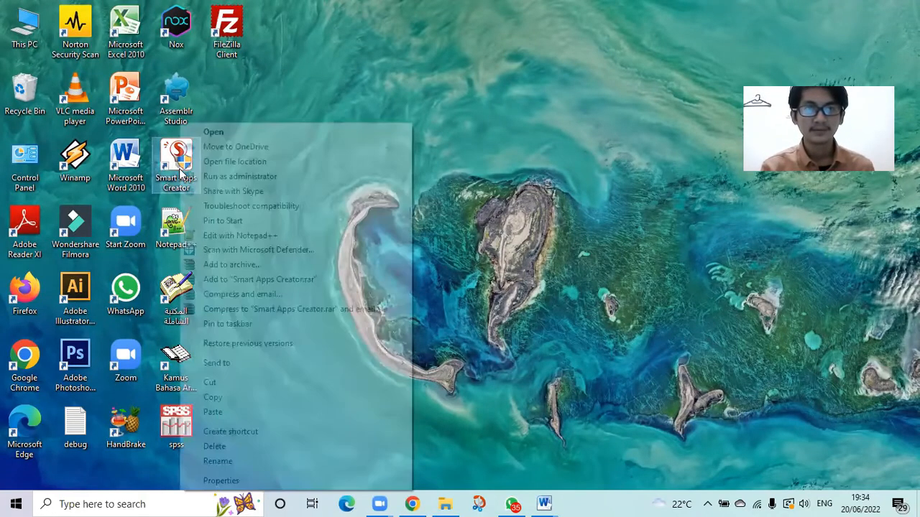
{"action": "left_click", "coordinate": [219, 178]}
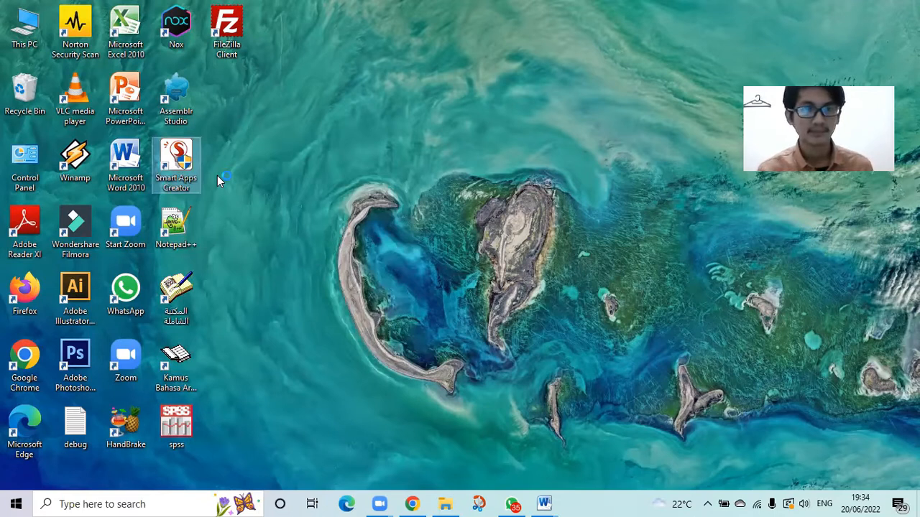
{"action": "left_click", "coordinate": [399, 345]}
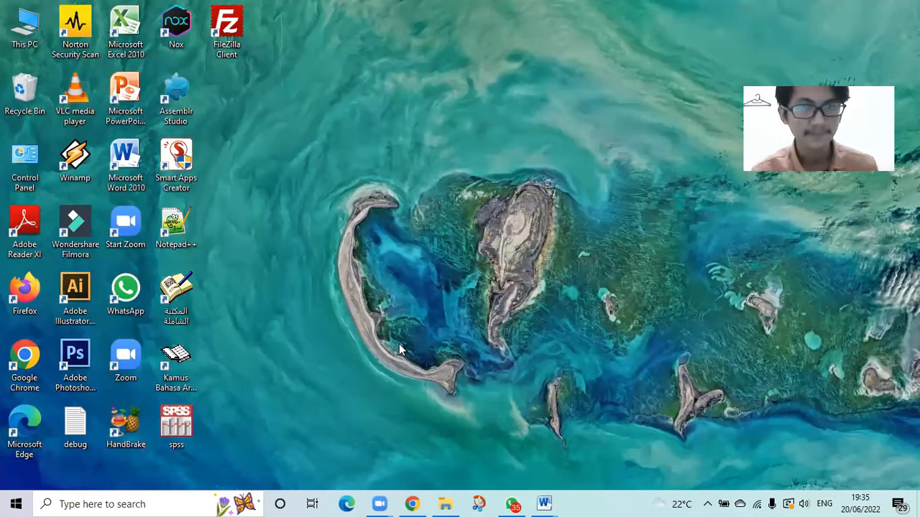
{"action": "double_click", "coordinate": [185, 164]}
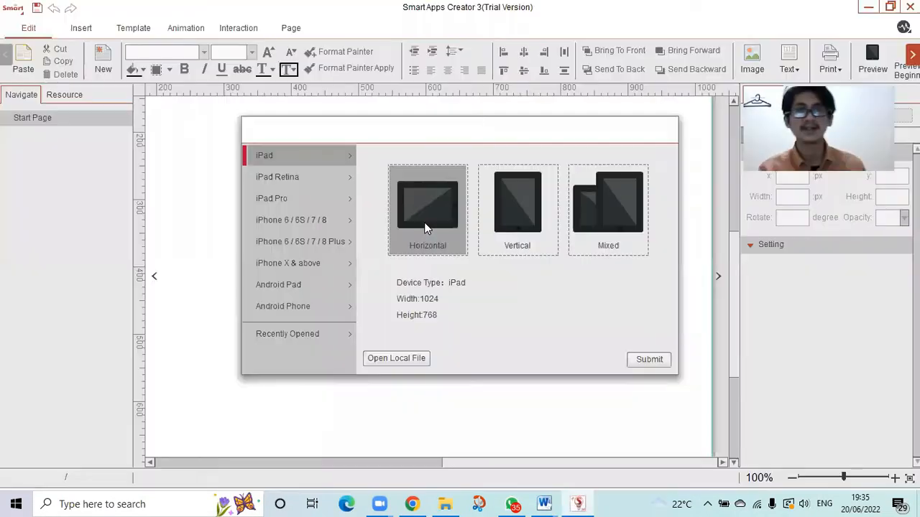
Create a new vertical Android Phone project with a 1080 × 1920 page size
{"action": "left_click", "coordinate": [301, 177]}
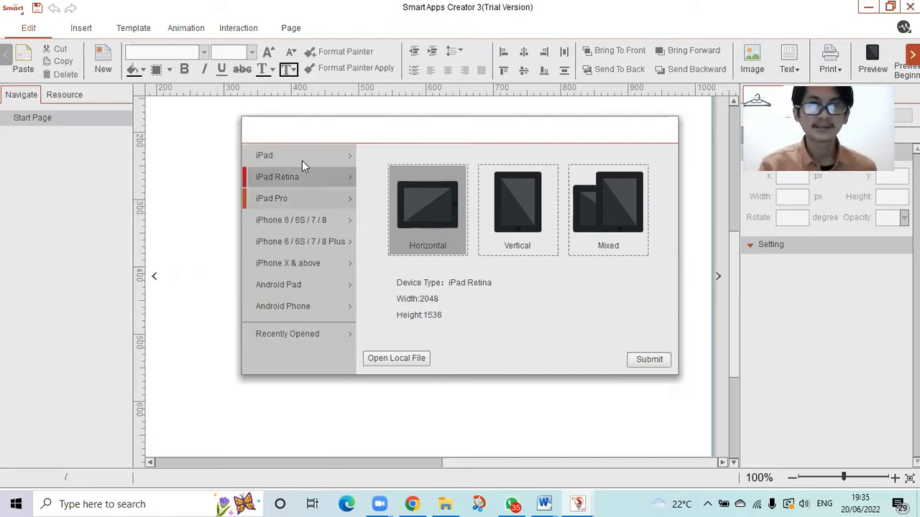
{"action": "left_click", "coordinate": [302, 156]}
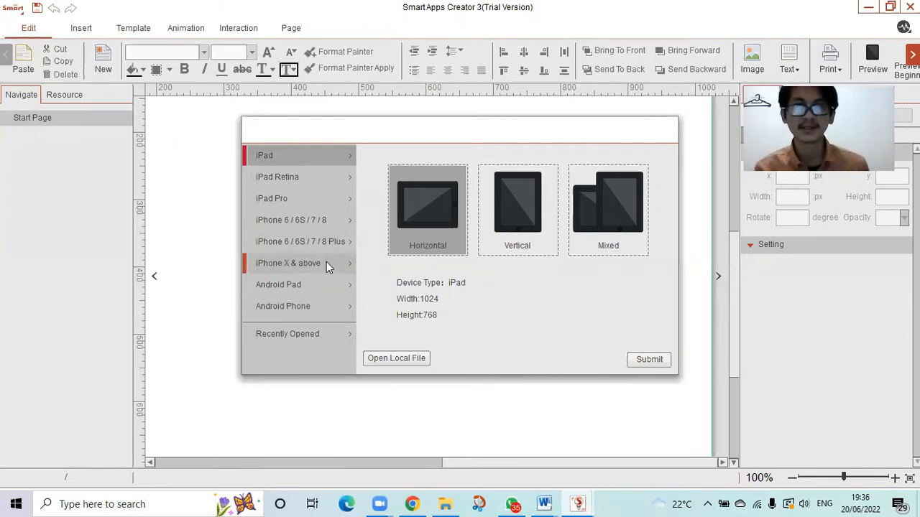
{"action": "left_click", "coordinate": [316, 301]}
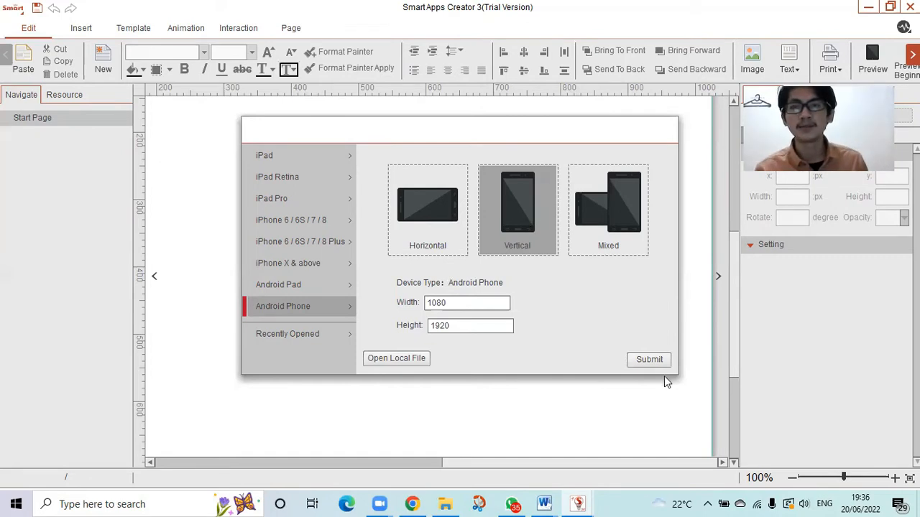
{"action": "left_click", "coordinate": [648, 361]}
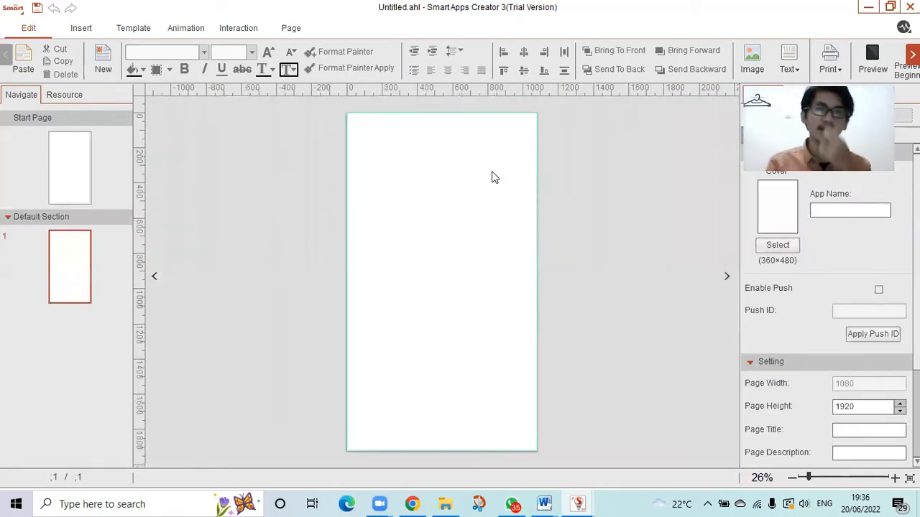
Open the Start Page for editing
{"action": "left_click", "coordinate": [77, 159]}
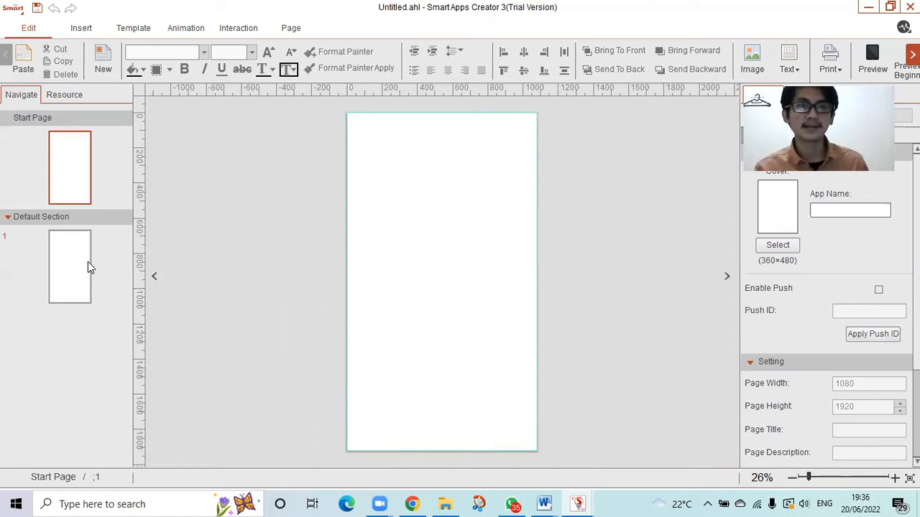
{"action": "left_click", "coordinate": [96, 229]}
{"action": "left_click", "coordinate": [86, 170]}
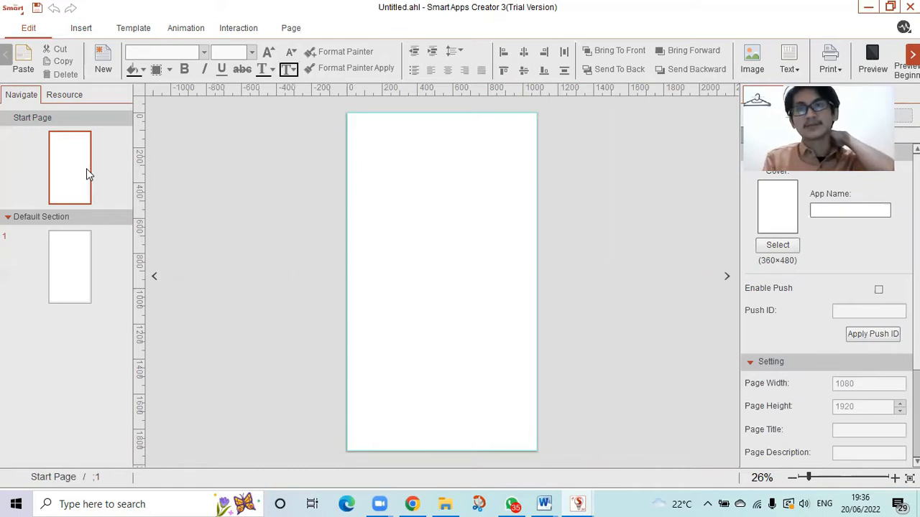
Switch to Chrome and review the Canva designs for the math app's cover, quiz, answer feedback and menu, finishing back in Smart Apps Creator
{"action": "left_click", "coordinate": [415, 503]}
{"action": "left_click", "coordinate": [82, 12]}
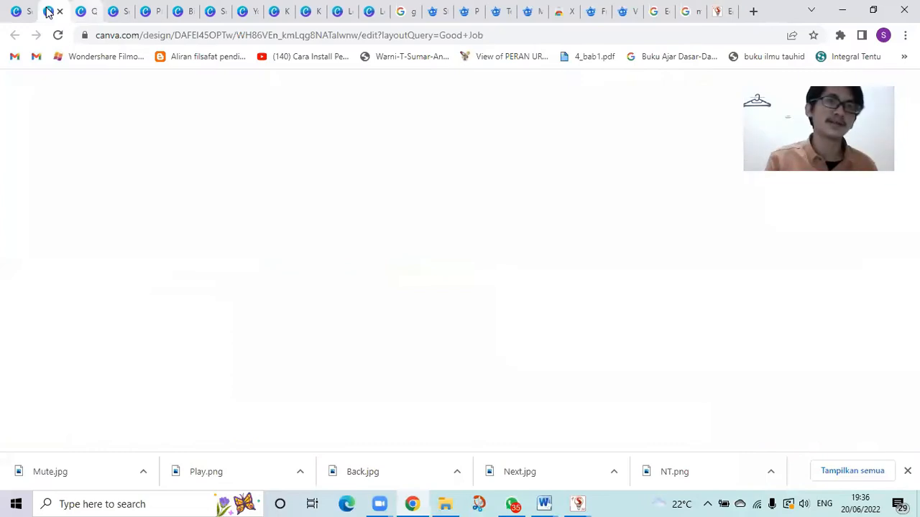
{"action": "left_click", "coordinate": [149, 11]}
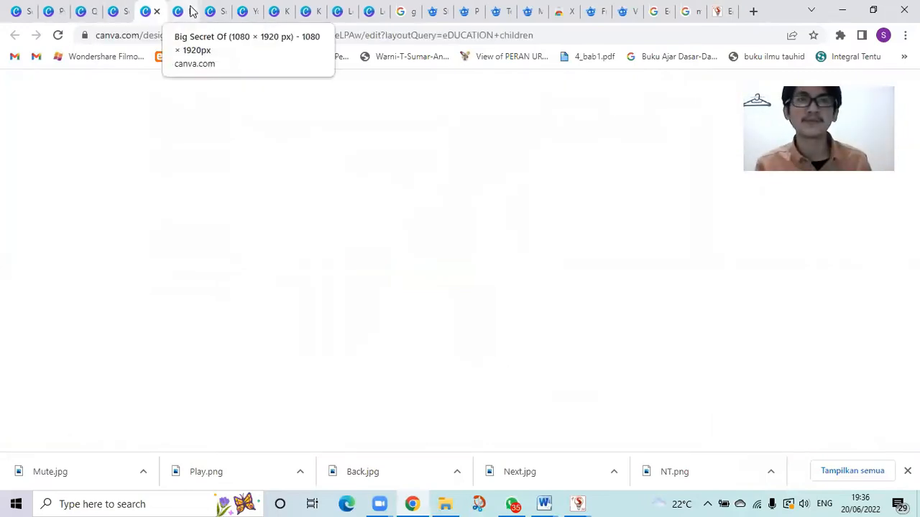
{"action": "left_click", "coordinate": [180, 12]}
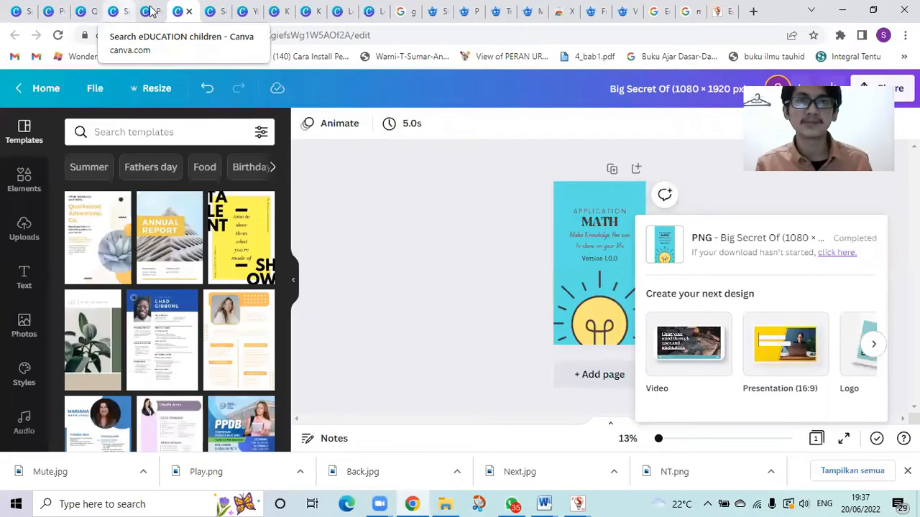
{"action": "left_click", "coordinate": [148, 12]}
{"action": "key", "text": "ctrl+shift+Tab"}
{"action": "key", "text": "ctrl+shift+Tab"}
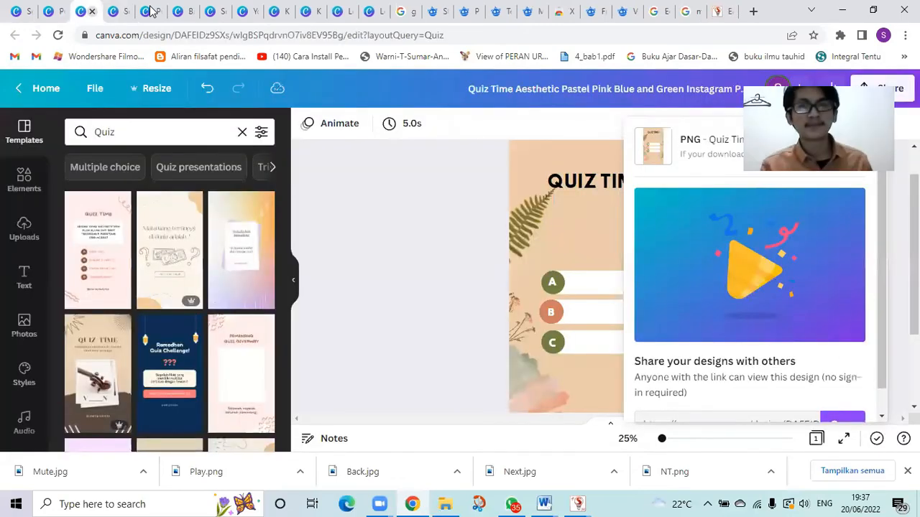
{"action": "key", "text": "ctrl+shift+Tab"}
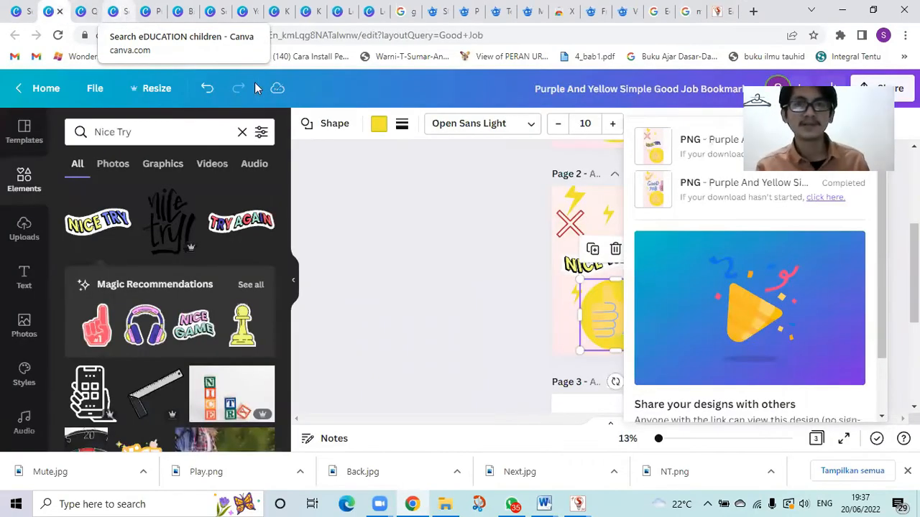
{"action": "left_click", "coordinate": [157, 6]}
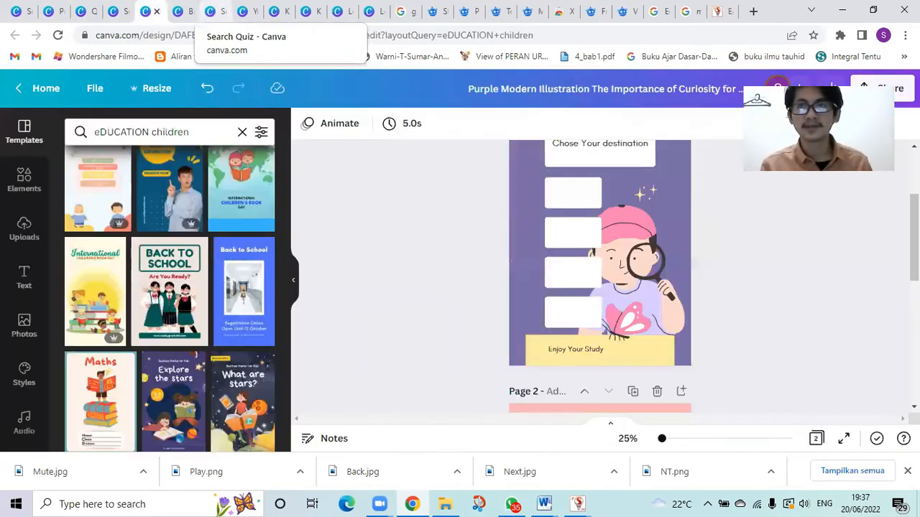
{"action": "scroll", "coordinate": [600, 277], "scroll_direction": "up", "scroll_amount": 1}
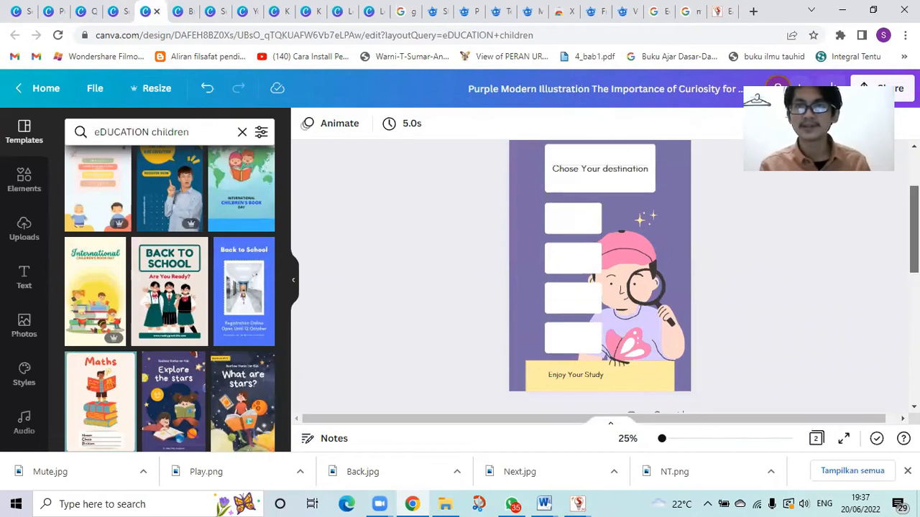
{"action": "scroll", "coordinate": [679, 194], "scroll_direction": "up", "scroll_amount": 3}
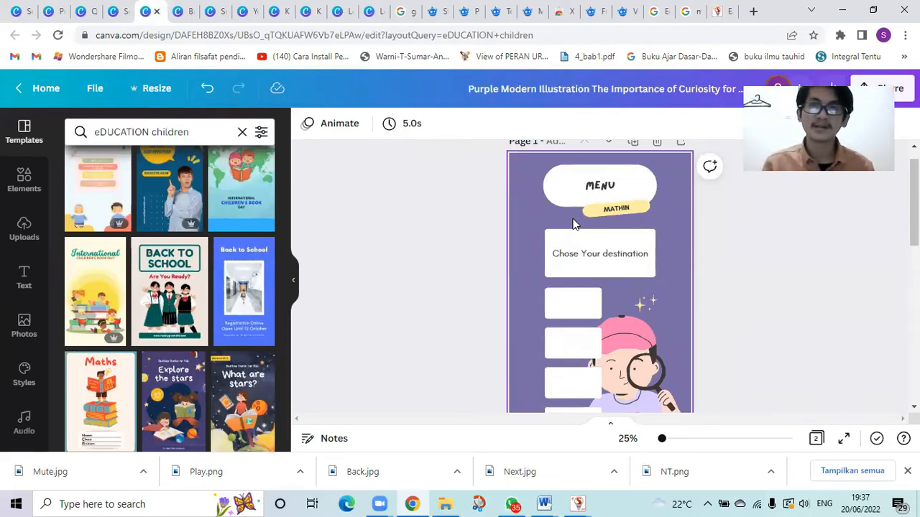
{"action": "left_click", "coordinate": [837, 6]}
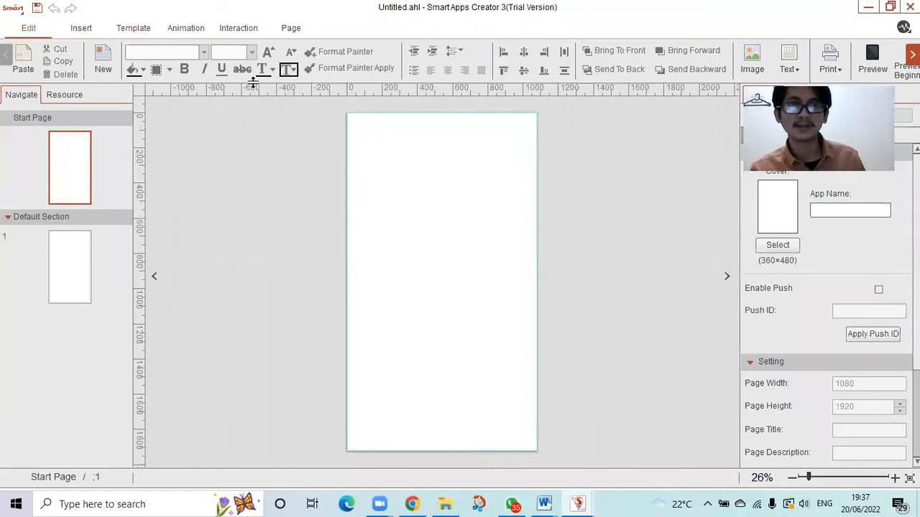
{"action": "left_click", "coordinate": [80, 28]}
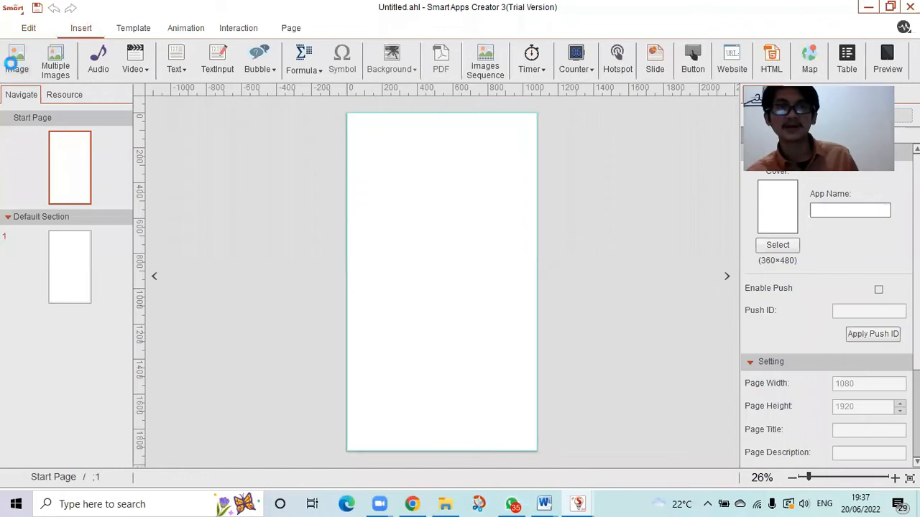
{"action": "left_click", "coordinate": [16, 65]}
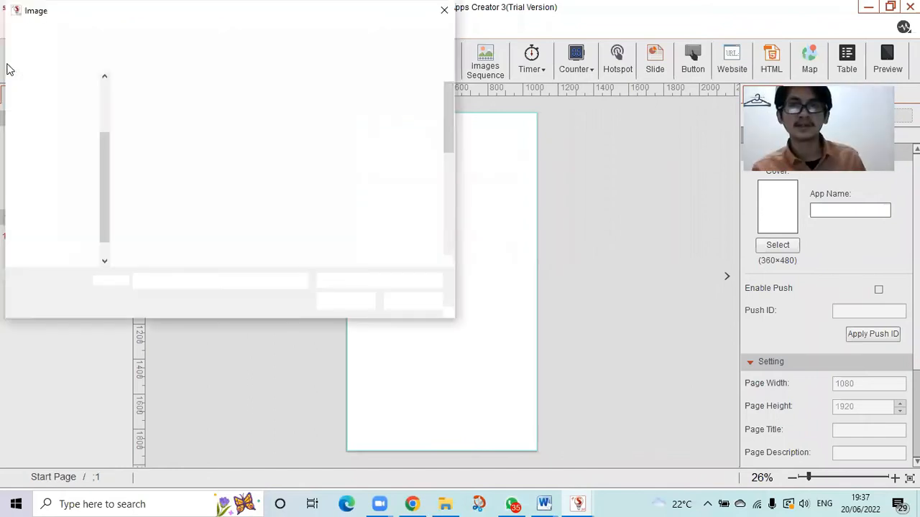
{"action": "key", "text": "Escape"}
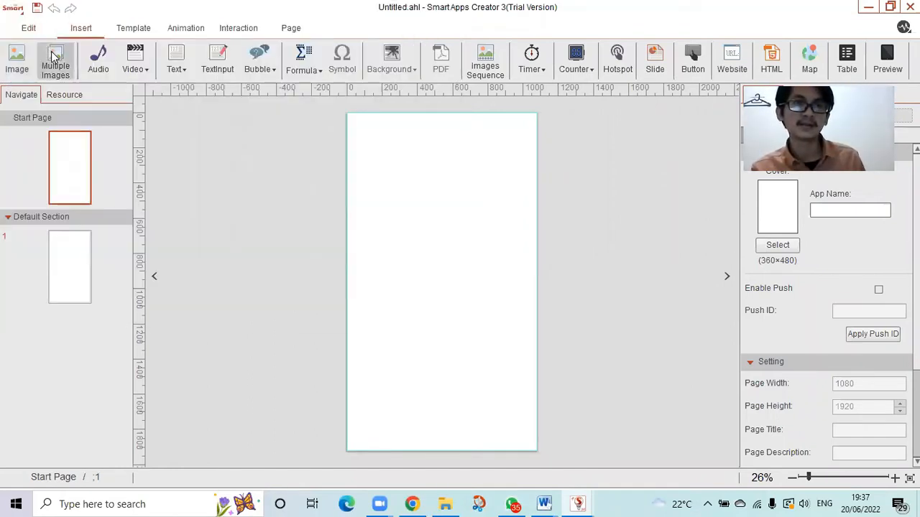
{"action": "left_click", "coordinate": [56, 57]}
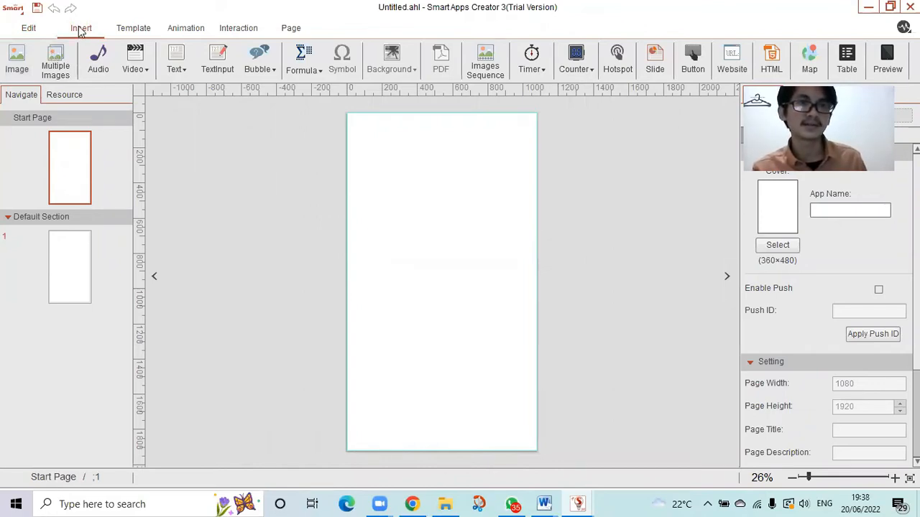
Insert the Layout1 image from the Bahan folder onto the Start Page
{"action": "left_click", "coordinate": [24, 61]}
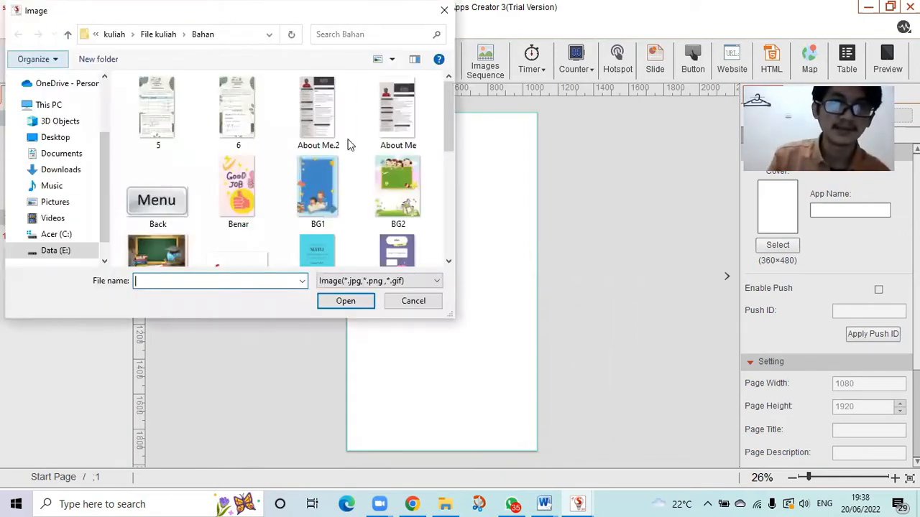
{"action": "scroll", "coordinate": [455, 154], "scroll_direction": "down", "scroll_amount": 2}
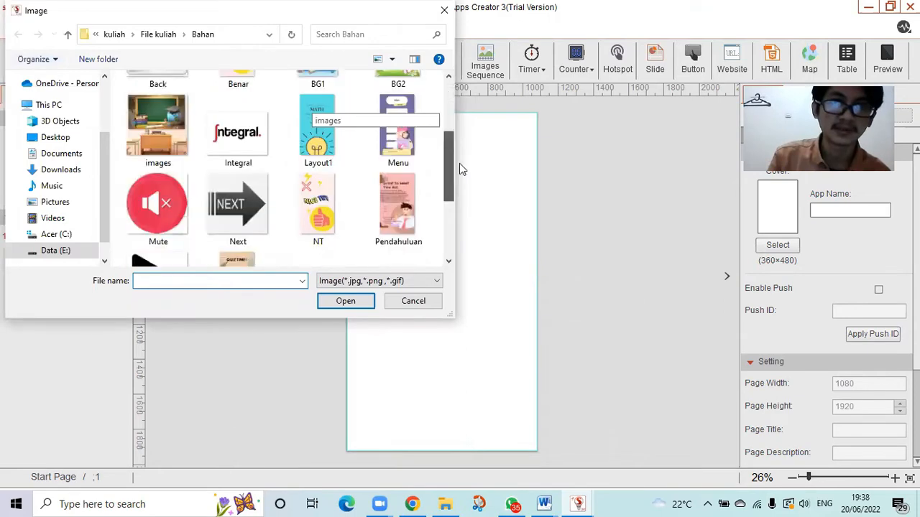
{"action": "scroll", "coordinate": [463, 217], "scroll_direction": "down", "scroll_amount": 2}
{"action": "scroll", "coordinate": [445, 140], "scroll_direction": "up", "scroll_amount": 3}
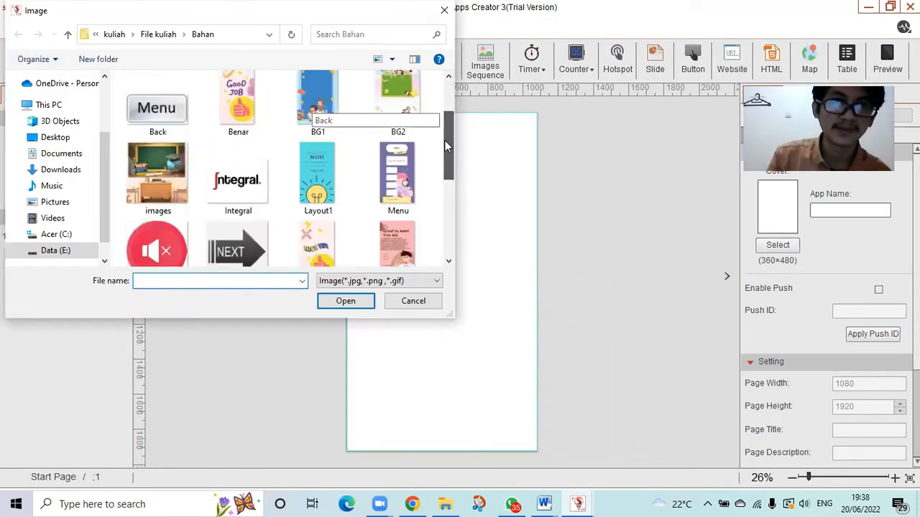
{"action": "scroll", "coordinate": [444, 103], "scroll_direction": "up", "scroll_amount": 1}
{"action": "scroll", "coordinate": [445, 103], "scroll_direction": "down", "scroll_amount": 1}
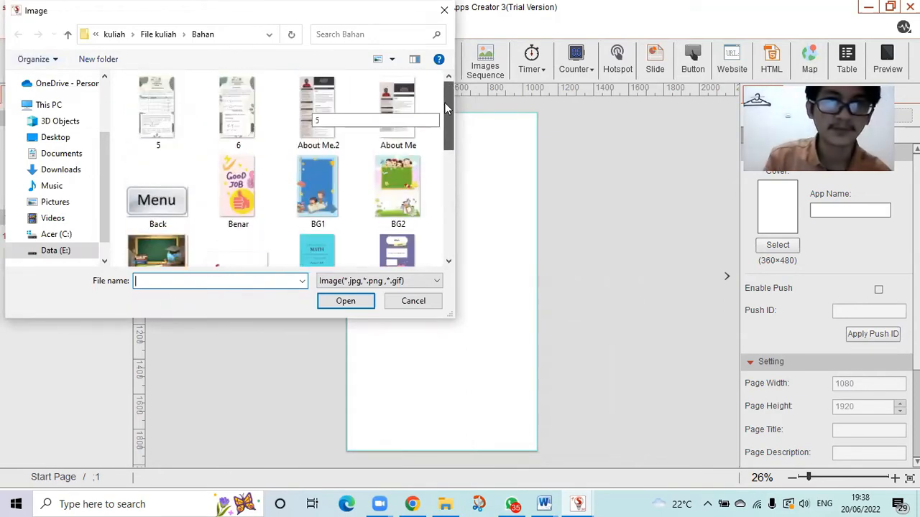
{"action": "scroll", "coordinate": [448, 140], "scroll_direction": "down", "scroll_amount": 1}
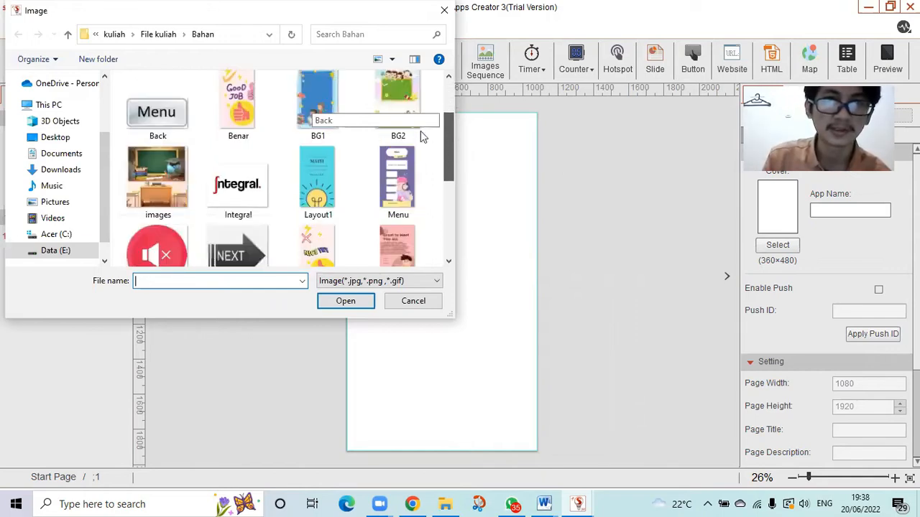
{"action": "left_click", "coordinate": [312, 162]}
{"action": "left_click", "coordinate": [353, 300]}
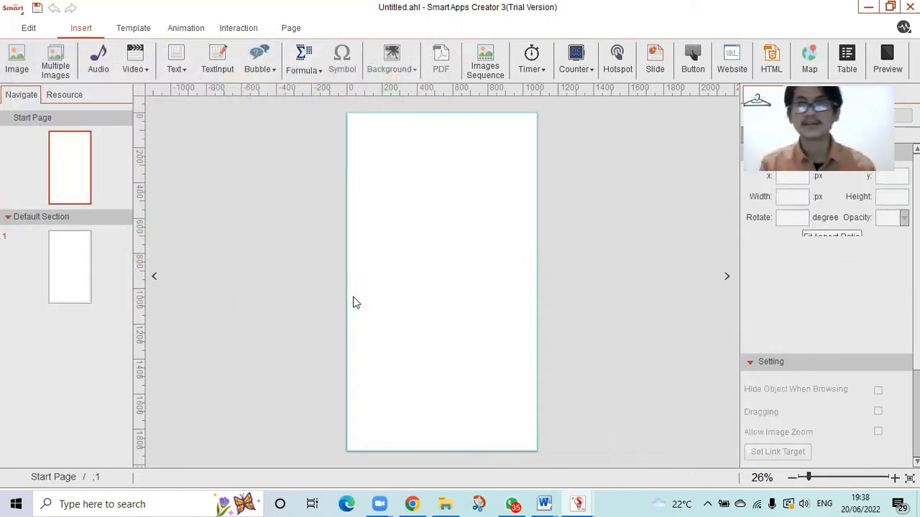
Switch to Chrome, check the menu design's custom size in Canva's Resize options, and return to Smart Apps Creator
{"action": "left_click", "coordinate": [411, 503]}
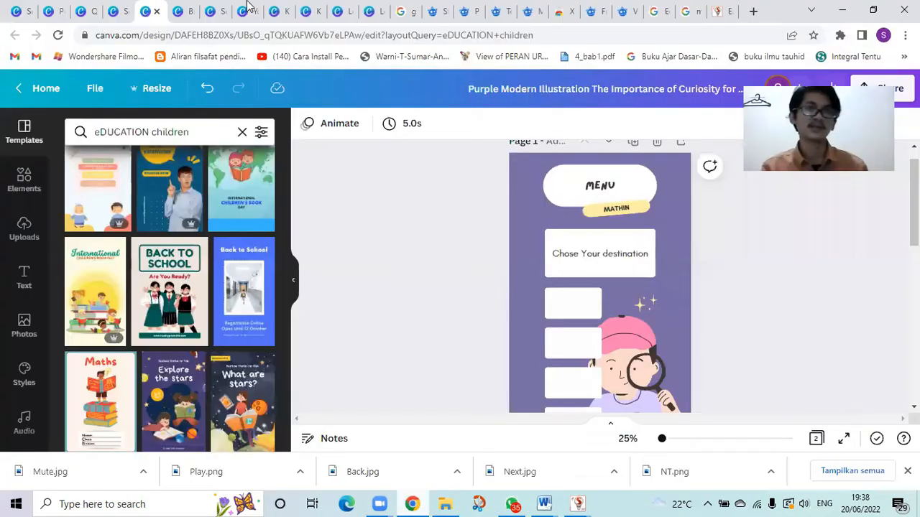
{"action": "left_click", "coordinate": [148, 92]}
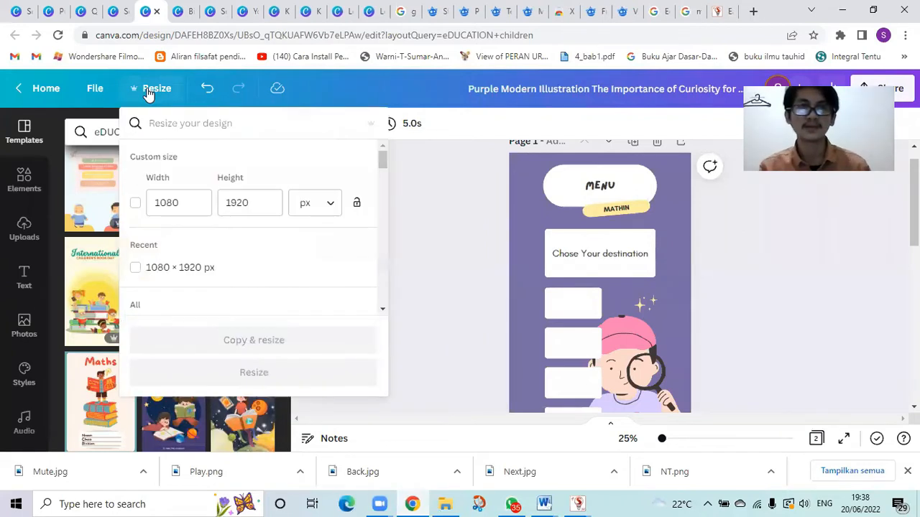
{"action": "left_click", "coordinate": [255, 207]}
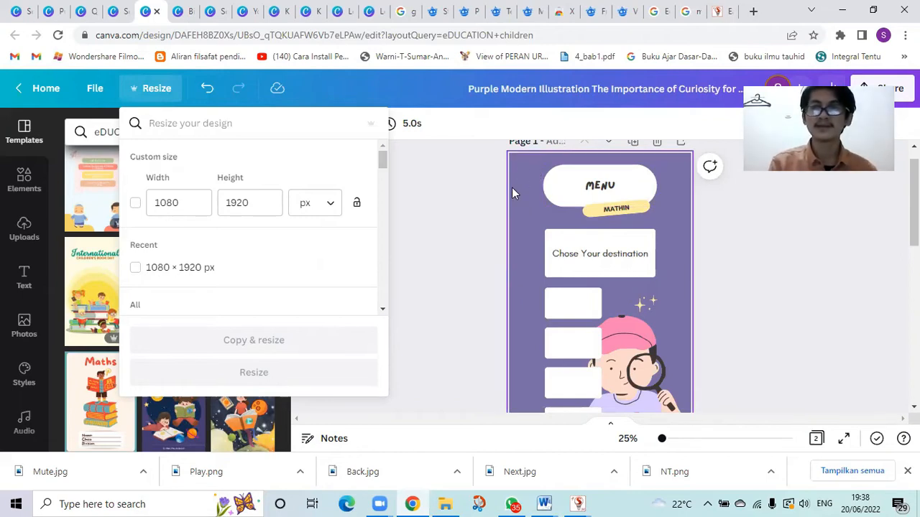
{"action": "left_click", "coordinate": [842, 10]}
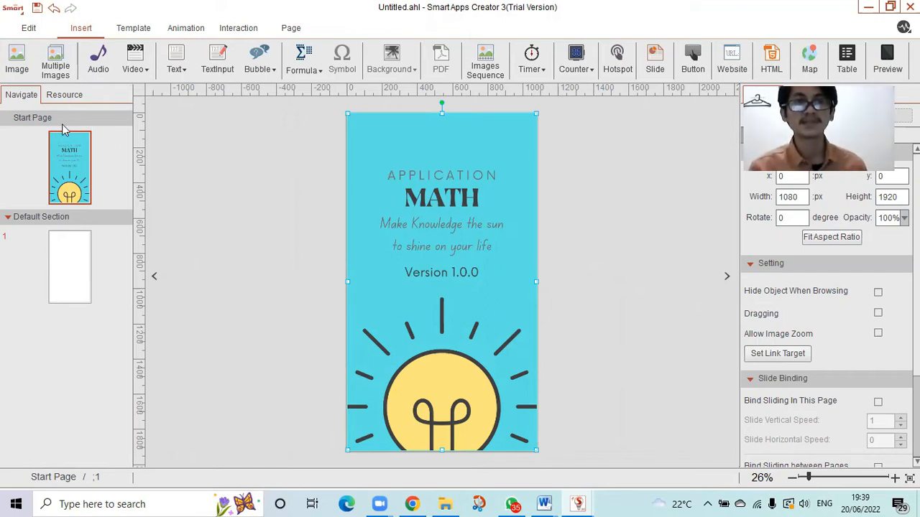
Open page 1 of the Default Section and insert the rm373batch13-086 image from the Bahan folder
{"action": "left_click", "coordinate": [80, 263]}
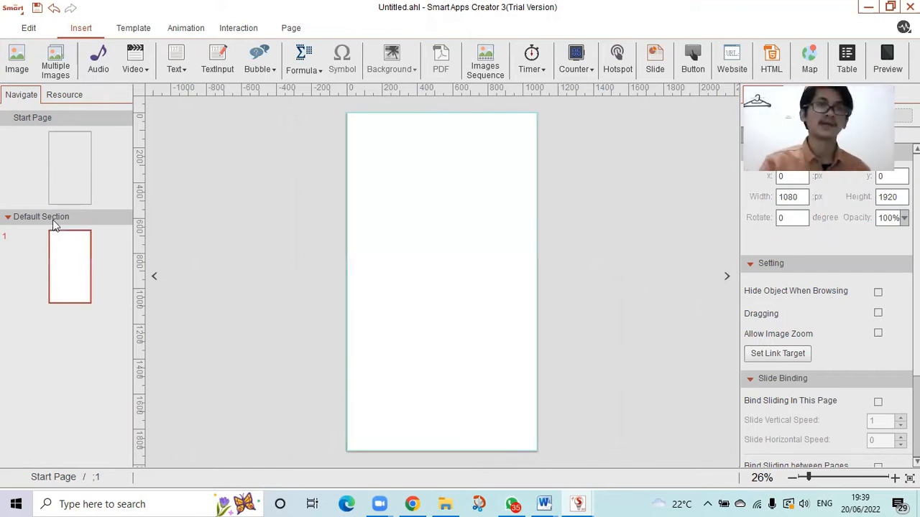
{"action": "right_click", "coordinate": [53, 218]}
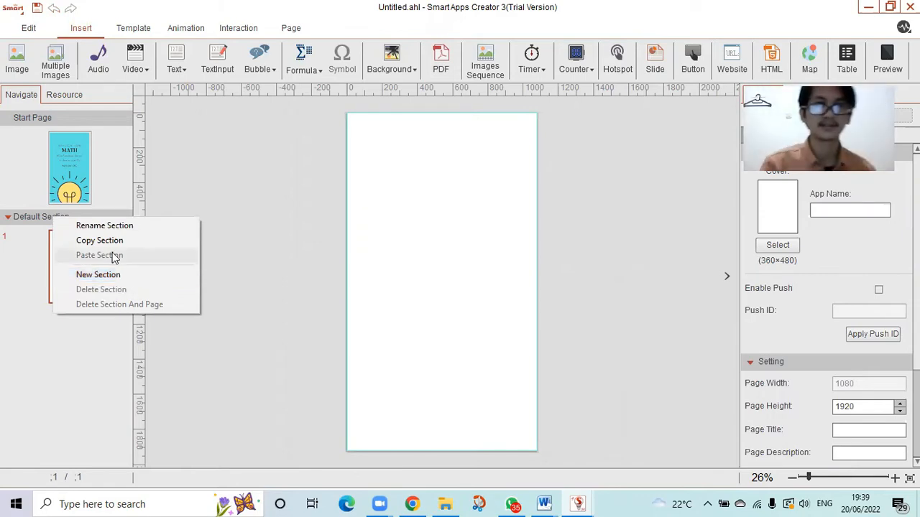
{"action": "left_click", "coordinate": [270, 303]}
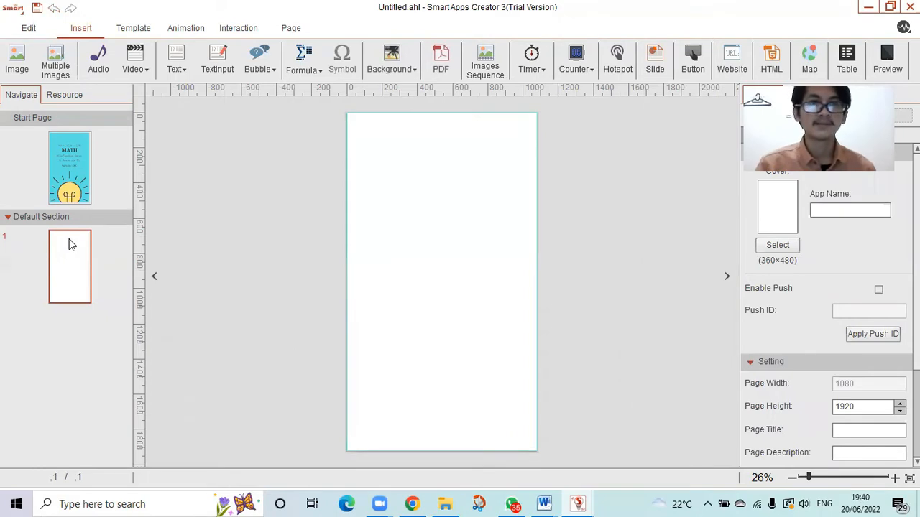
{"action": "left_click", "coordinate": [16, 61]}
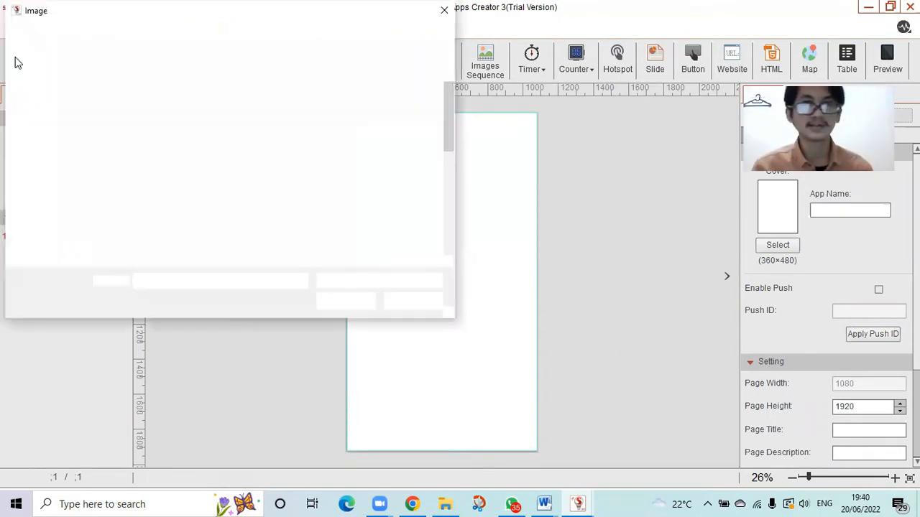
{"action": "left_click_drag", "start_coordinate": [449, 111], "coordinate": [453, 207]}
{"action": "left_click", "coordinate": [325, 170]}
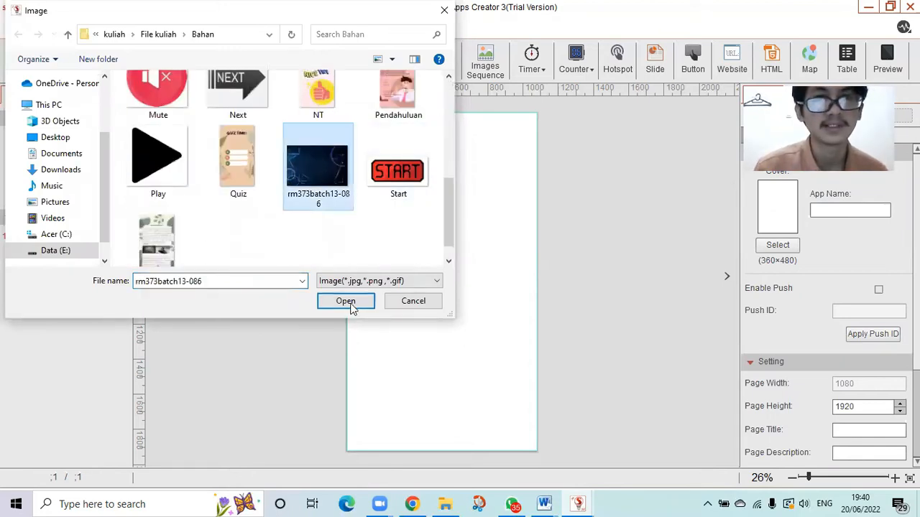
{"action": "left_click", "coordinate": [345, 301]}
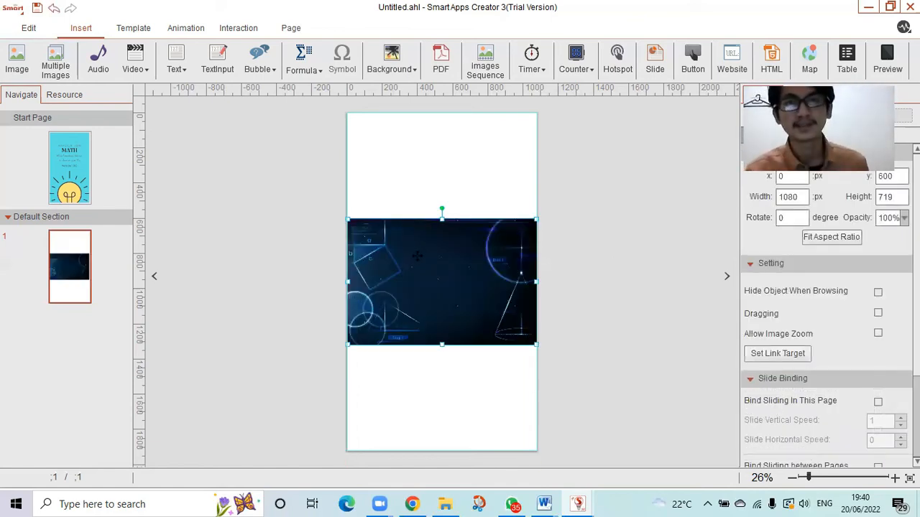
Set the background image's height to 1920 px and move it to about x -9, y 5 so it covers the page
{"action": "left_click_drag", "start_coordinate": [442, 214], "coordinate": [443, 215]}
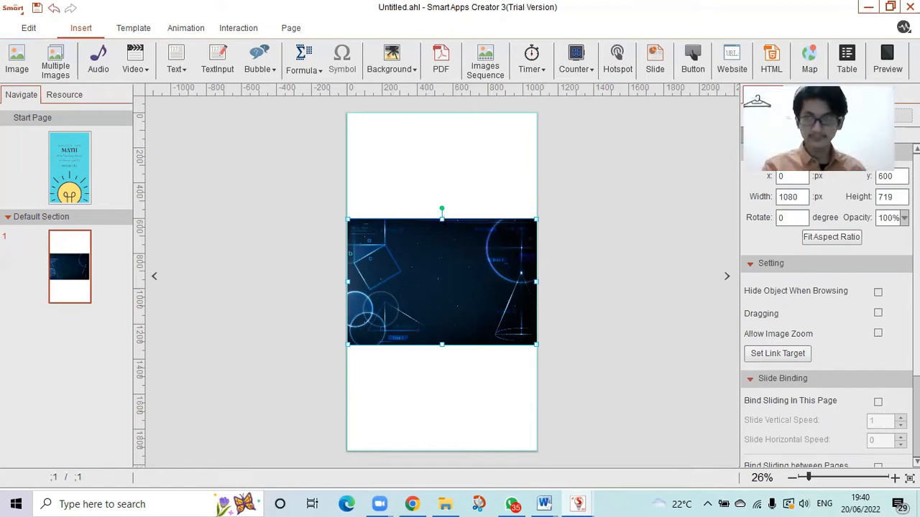
{"action": "left_click", "coordinate": [881, 202]}
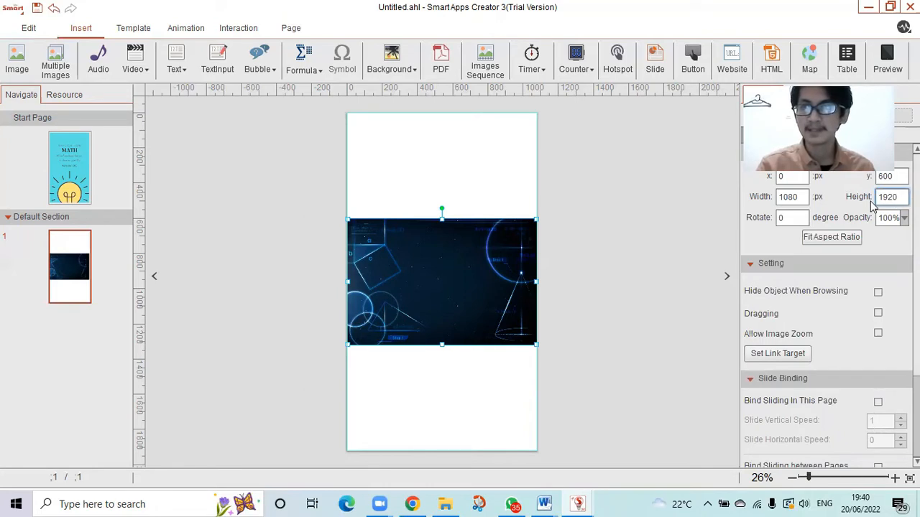
{"action": "left_click_drag", "start_coordinate": [411, 296], "coordinate": [407, 187]}
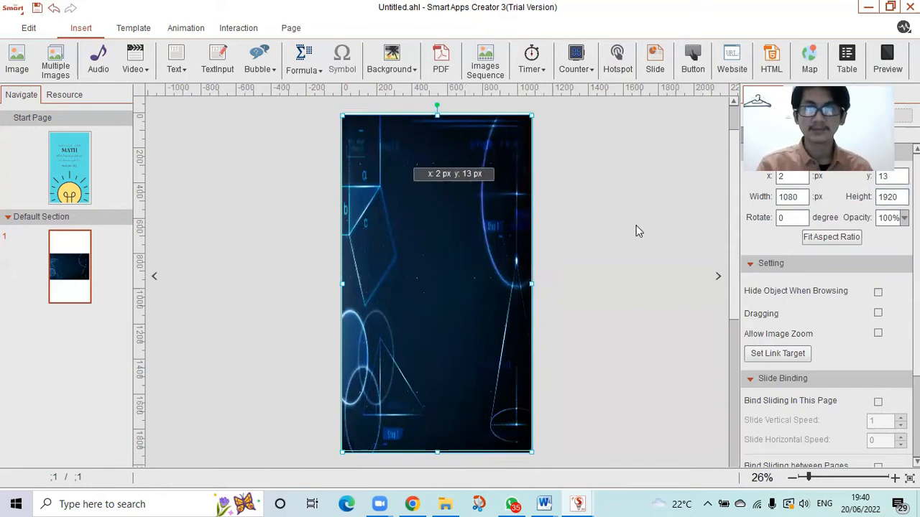
{"action": "left_click", "coordinate": [633, 230]}
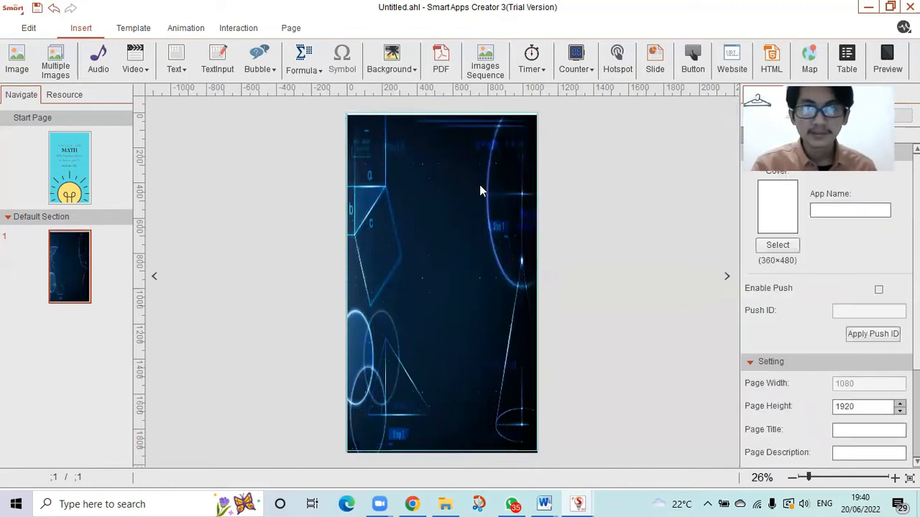
{"action": "left_click", "coordinate": [441, 166]}
{"action": "left_click_drag", "start_coordinate": [442, 163], "coordinate": [441, 177]}
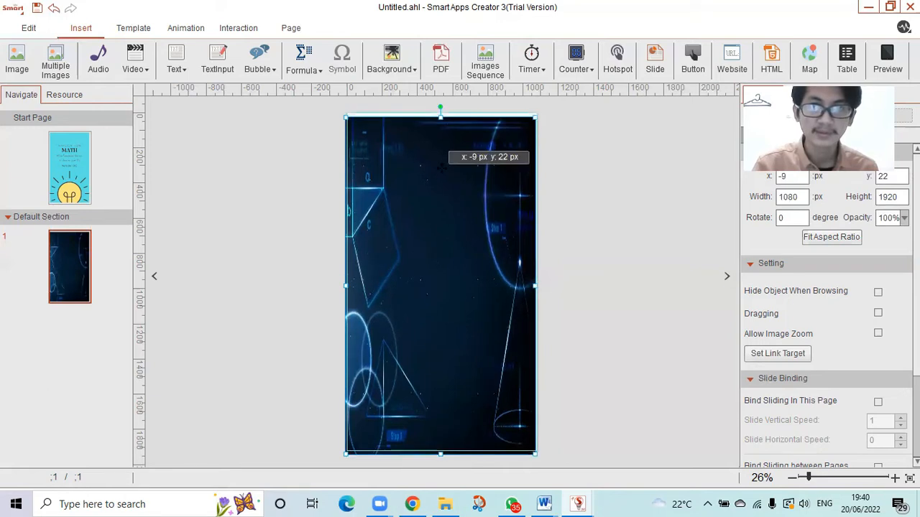
{"action": "left_click", "coordinate": [598, 215]}
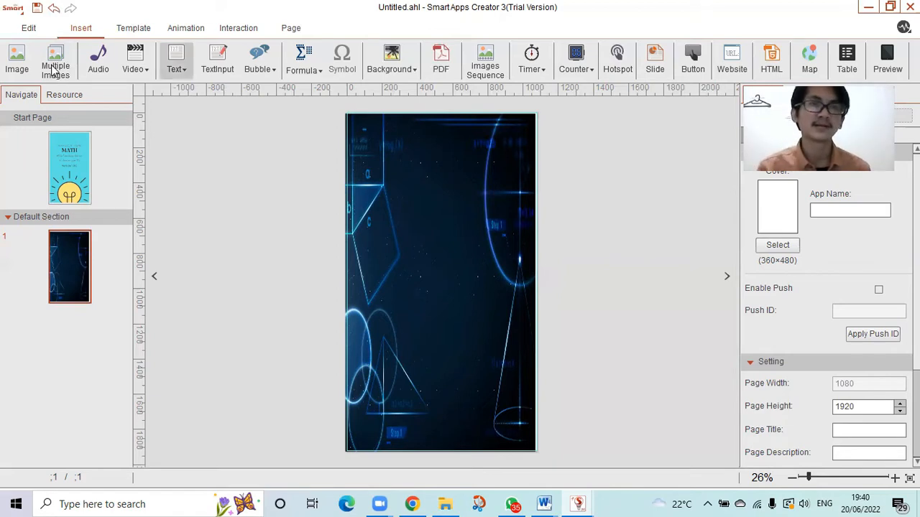
Insert a horizontal text box and place it in the upper half of page 1 at about x 449, y 495
{"action": "left_click", "coordinate": [176, 65]}
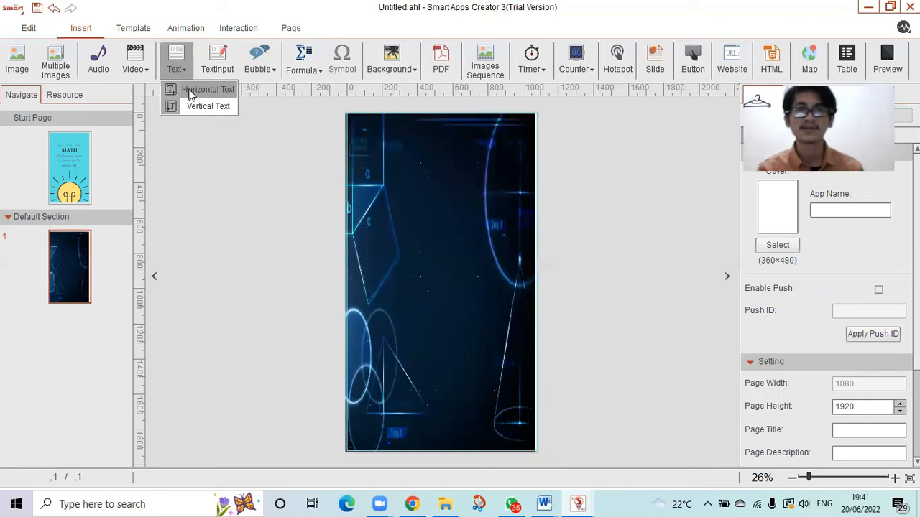
{"action": "left_click", "coordinate": [190, 90]}
{"action": "left_click_drag", "start_coordinate": [442, 280], "coordinate": [446, 214]}
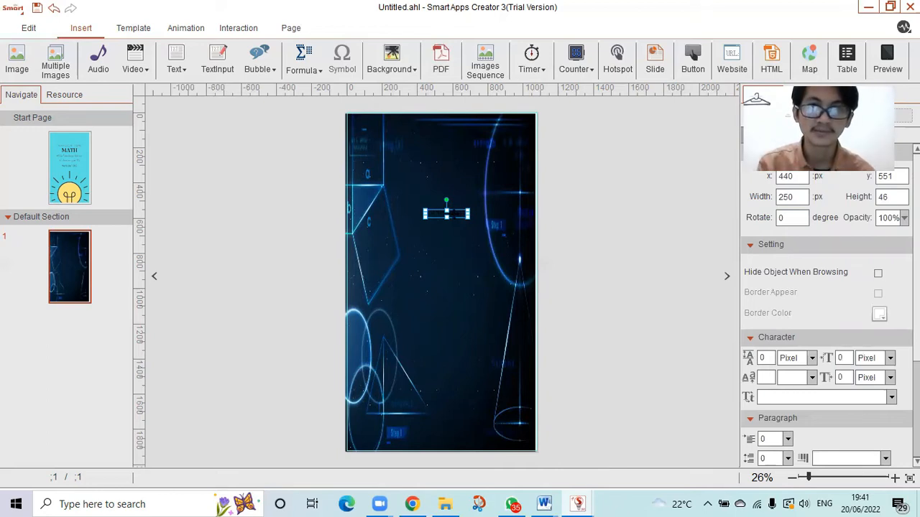
{"action": "left_click", "coordinate": [446, 213]}
{"action": "left_click_drag", "start_coordinate": [445, 214], "coordinate": [447, 204]}
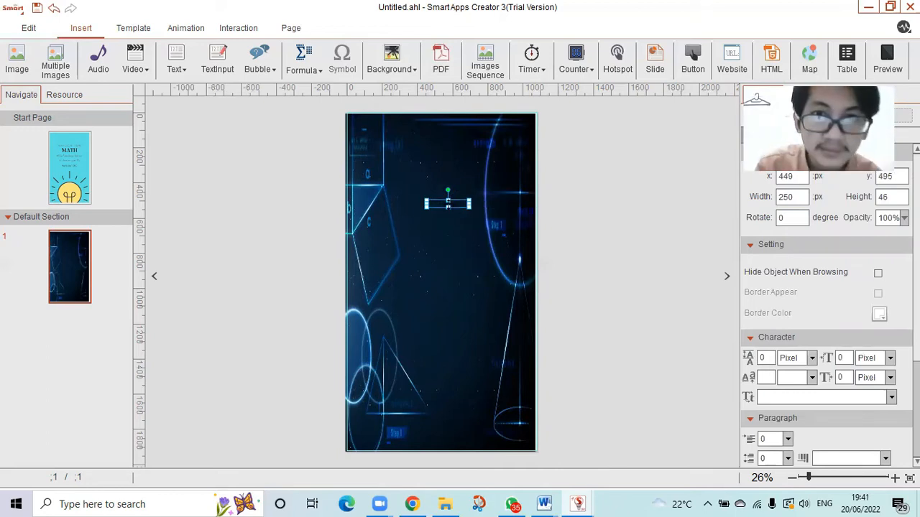
Enter "Home Scren" in the new text box on page 1
{"action": "double_click", "coordinate": [440, 204]}
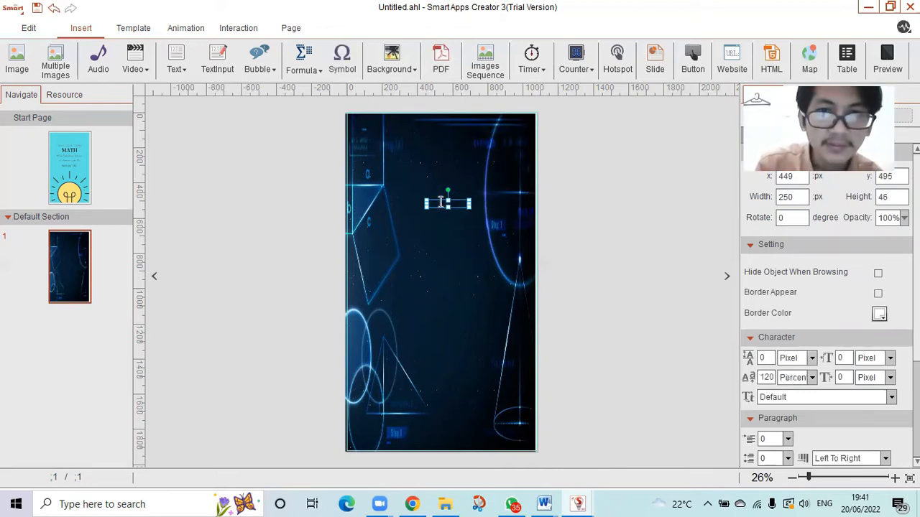
{"action": "key", "text": "Caps_Lock"}
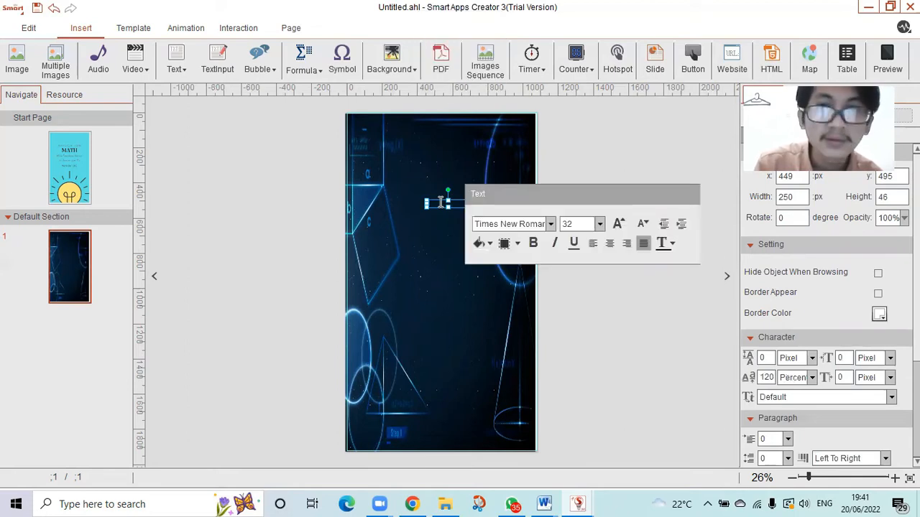
{"action": "key", "text": "Caps_Lock"}
{"action": "key", "text": "Caps_Lock"}
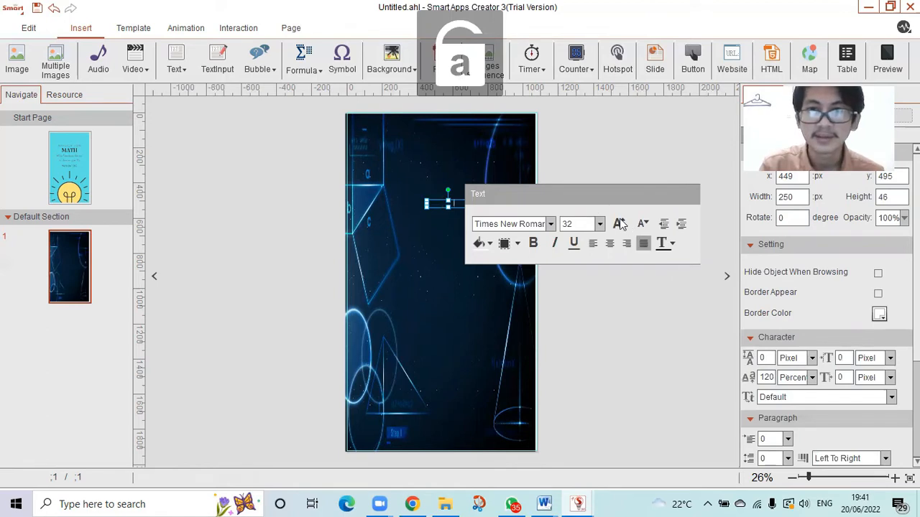
{"action": "left_click", "coordinate": [451, 203]}
{"action": "left_click", "coordinate": [448, 201]}
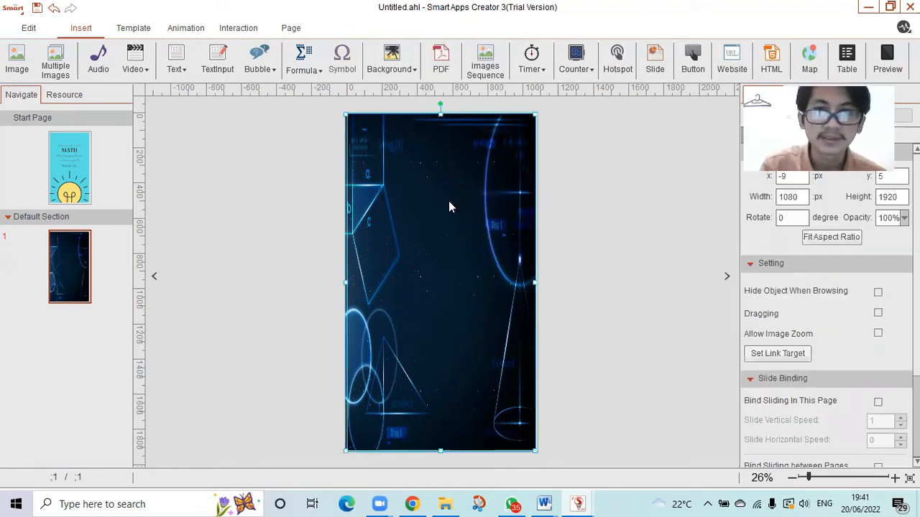
{"action": "left_click", "coordinate": [452, 203]}
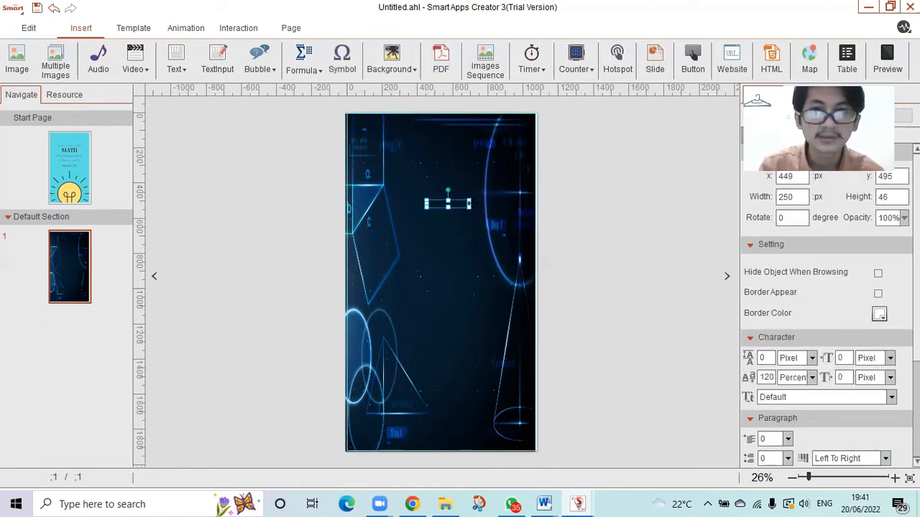
Enlarge all the heading text to size 66 and widen its box to about 554 × 102 px
{"action": "key", "text": "ctrl+a"}
{"action": "left_click", "coordinate": [624, 147]}
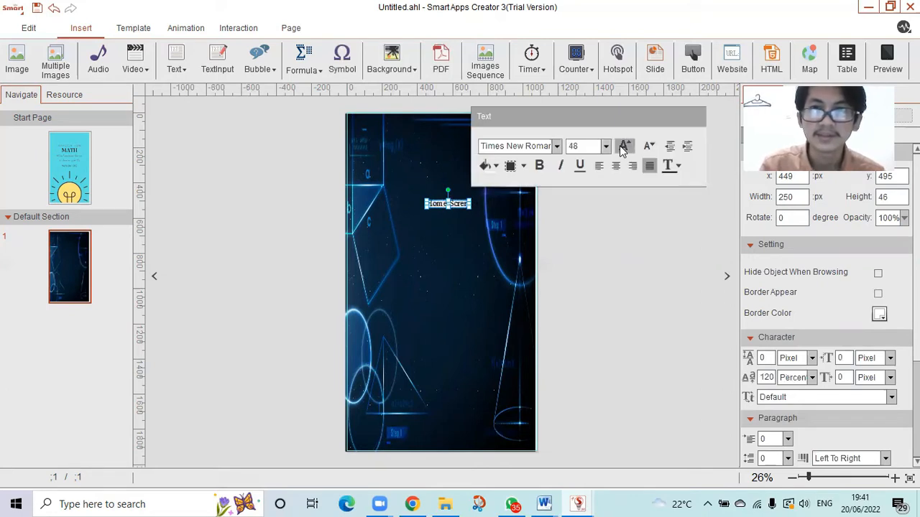
{"action": "left_click", "coordinate": [624, 147]}
{"action": "left_click", "coordinate": [623, 147]}
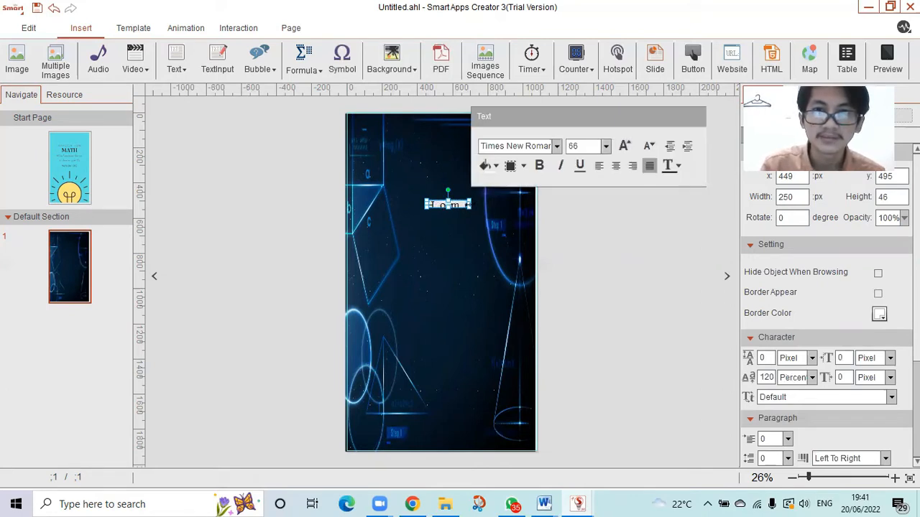
{"action": "left_click_drag", "start_coordinate": [469, 208], "coordinate": [523, 217]}
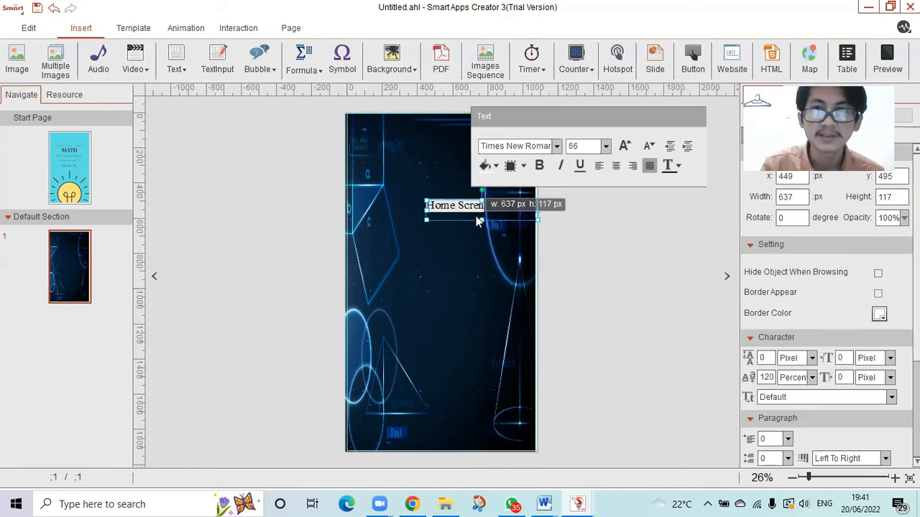
Set the heading's text color to white
{"action": "left_click", "coordinate": [522, 166]}
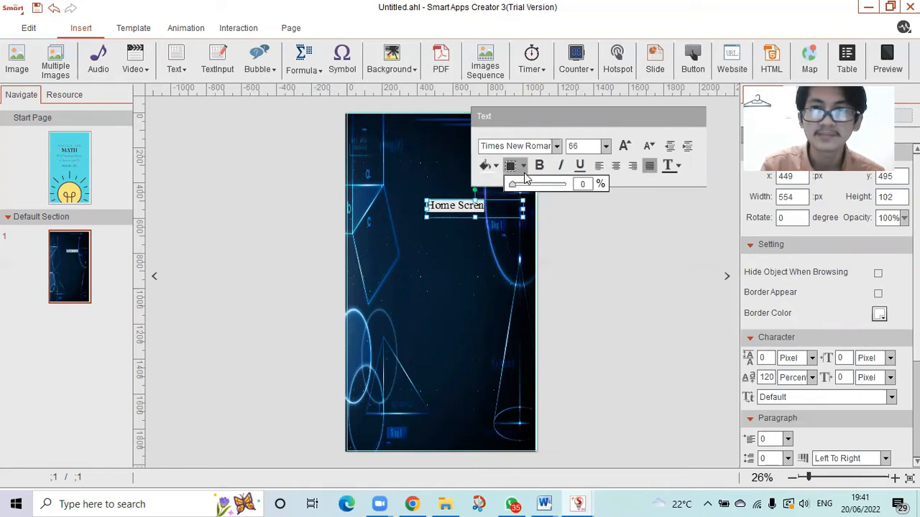
{"action": "left_click", "coordinate": [669, 169]}
{"action": "left_click", "coordinate": [666, 236]}
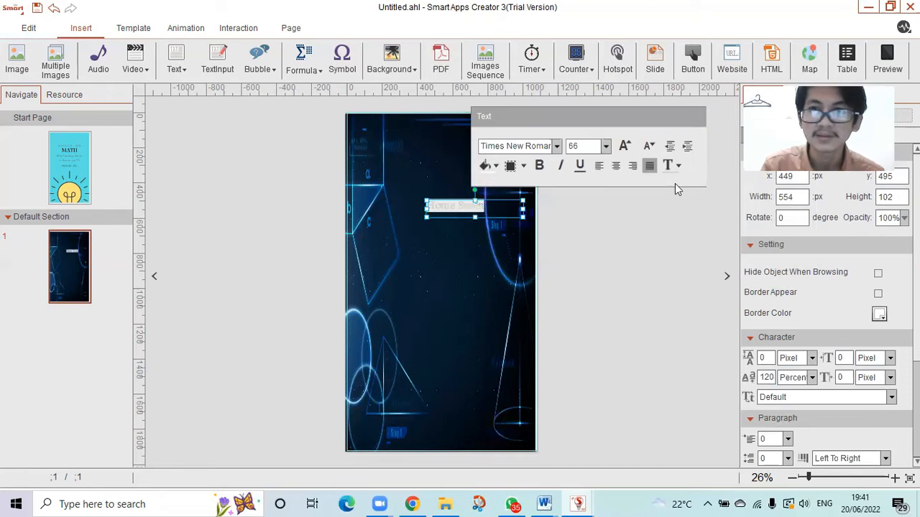
{"action": "left_click", "coordinate": [672, 175]}
{"action": "left_click", "coordinate": [668, 245]}
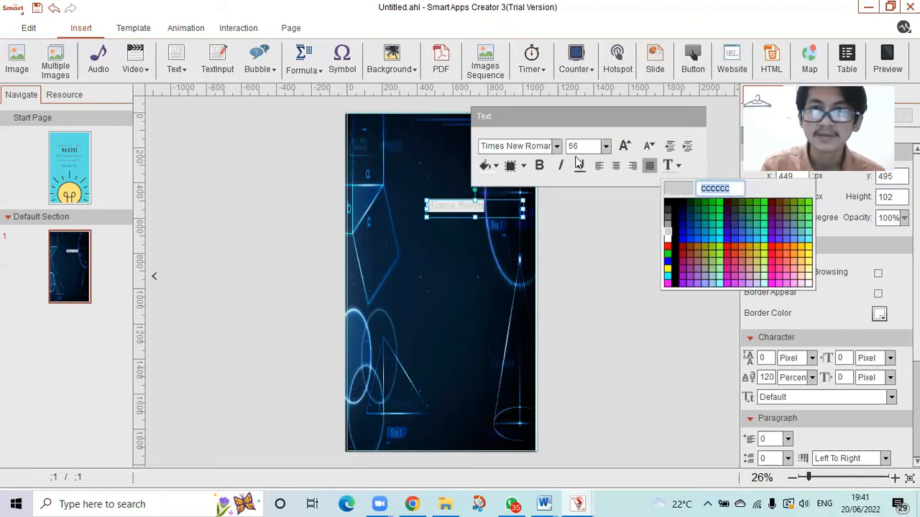
Change the heading's font to Arial
{"action": "left_click", "coordinate": [557, 147]}
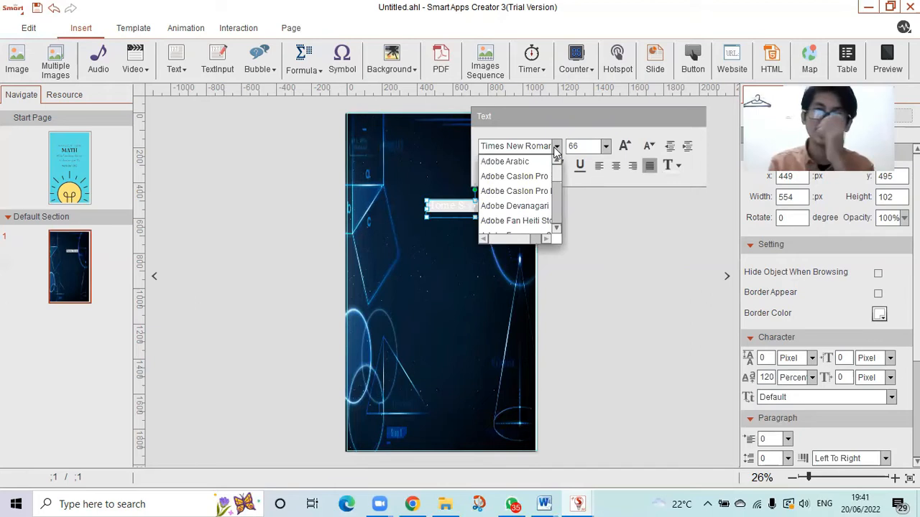
{"action": "left_click", "coordinate": [537, 147]}
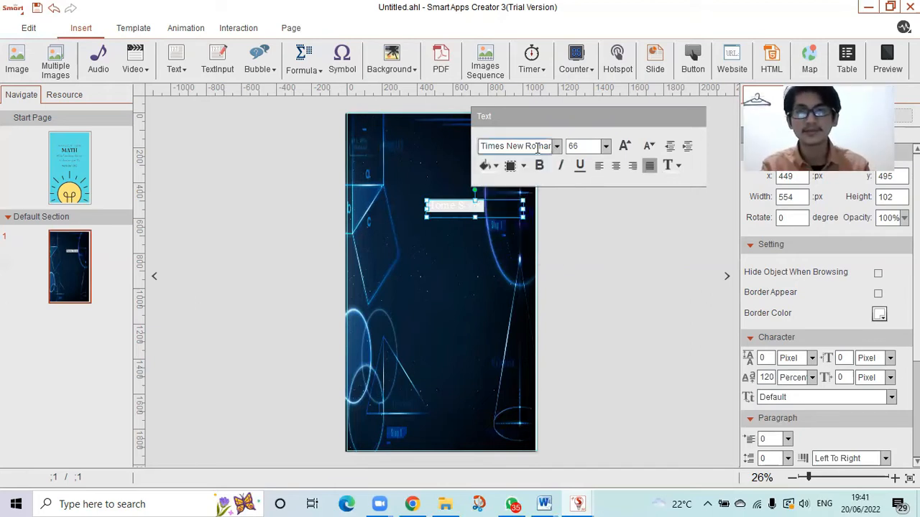
{"action": "left_click", "coordinate": [538, 148]}
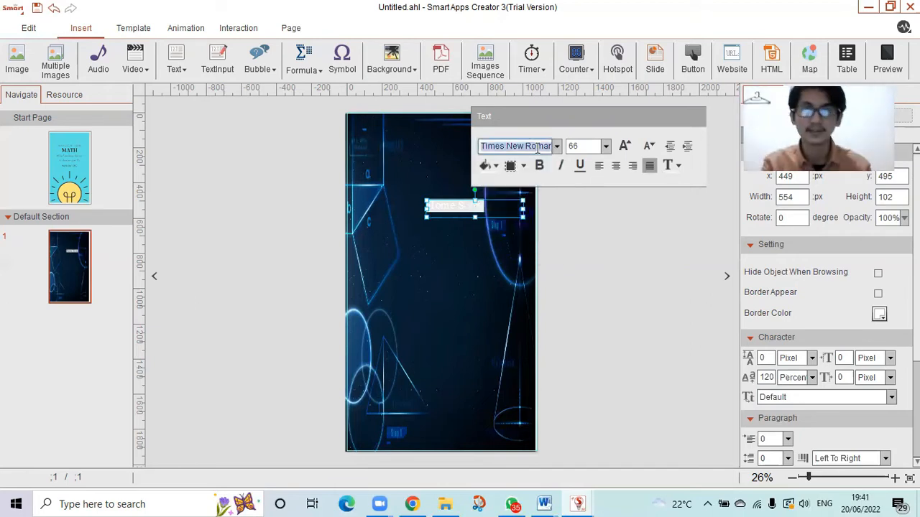
{"action": "type", "text": "Ar"}
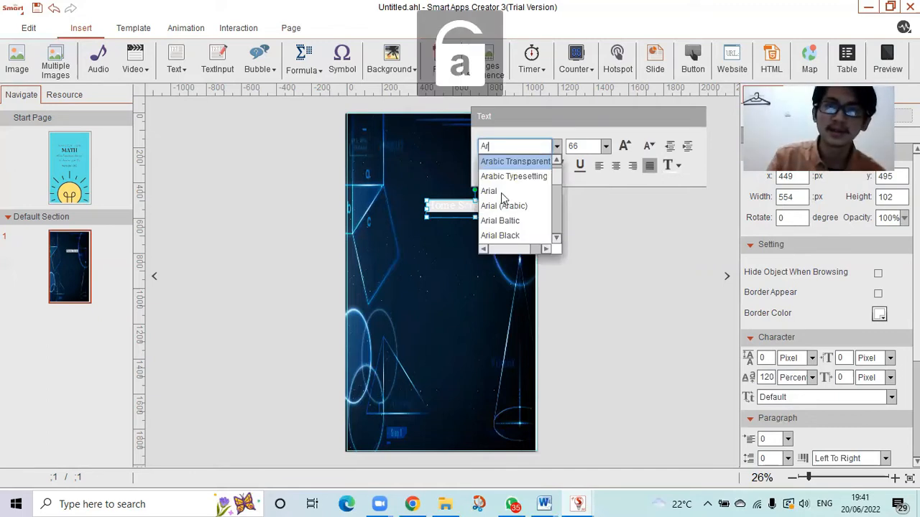
{"action": "left_click", "coordinate": [502, 192]}
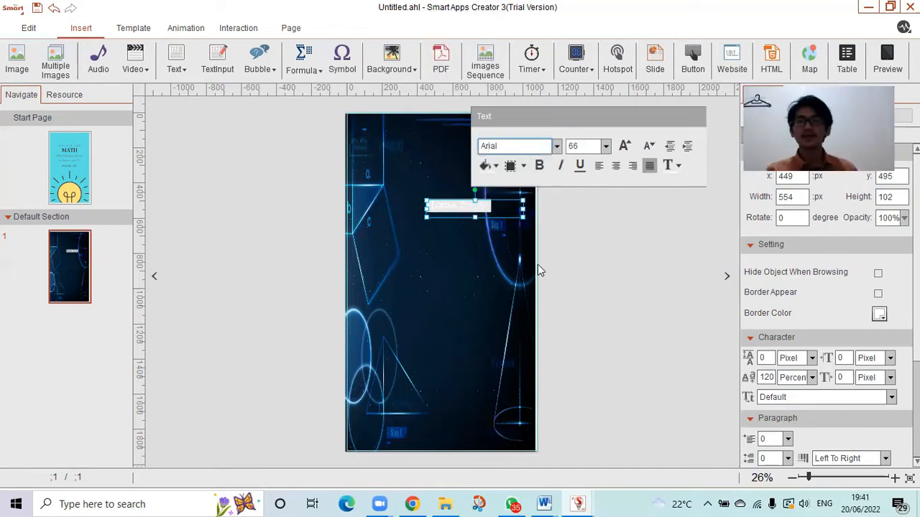
Move the "Home Scren" heading left so it sits nearer the middle of the page
{"action": "left_click", "coordinate": [478, 261]}
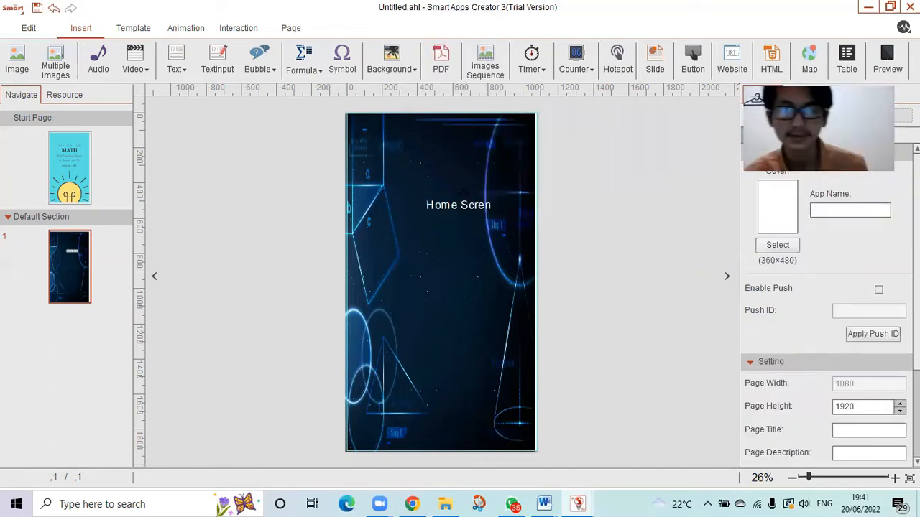
{"action": "left_click", "coordinate": [450, 203]}
{"action": "left_click", "coordinate": [437, 204]}
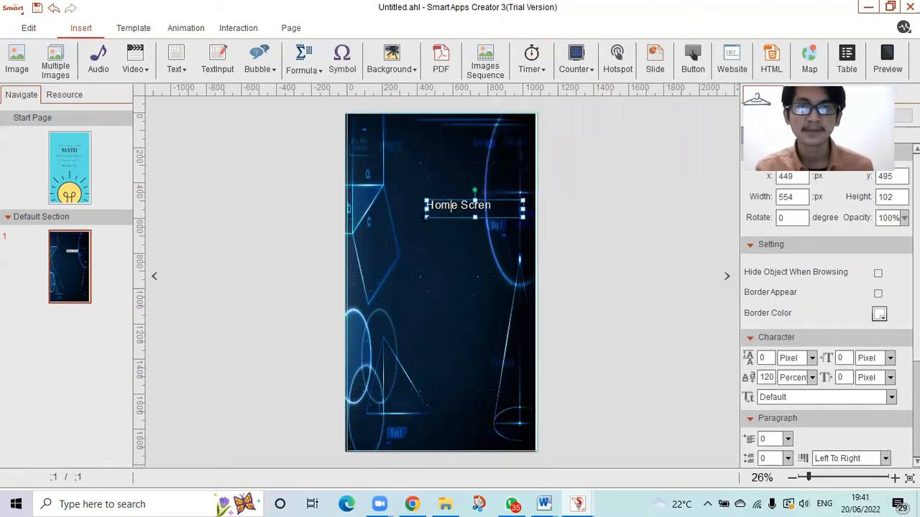
{"action": "left_click_drag", "start_coordinate": [457, 214], "coordinate": [431, 216]}
{"action": "left_click", "coordinate": [443, 246]}
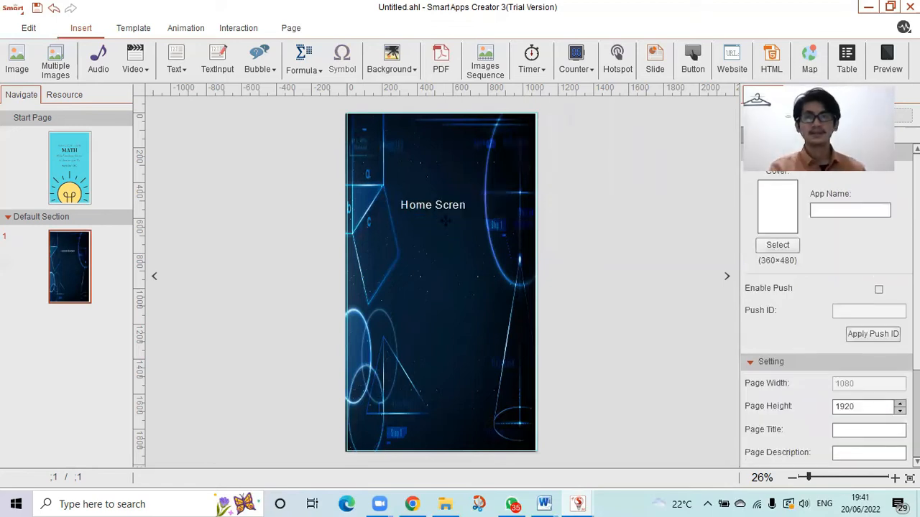
Correct the spelling of the heading on page 1 to "Home Screen"
{"action": "left_click", "coordinate": [455, 205]}
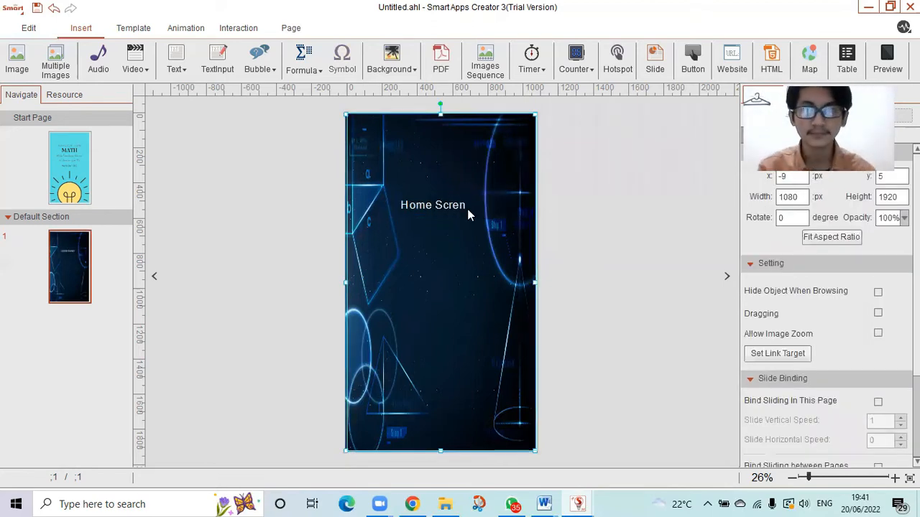
{"action": "double_click", "coordinate": [455, 208]}
{"action": "type", "text": "e"}
{"action": "left_click", "coordinate": [454, 251]}
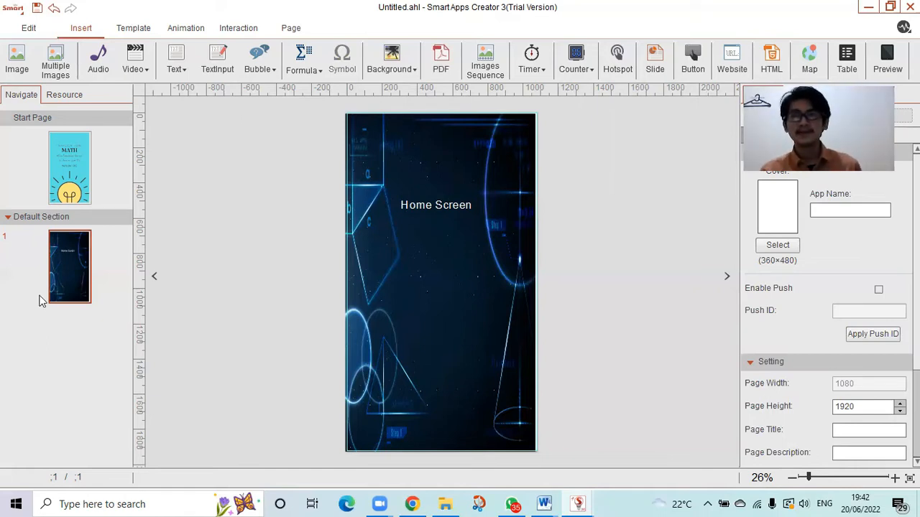
Insert the Start image from the Bahan folder and center it below the Home Screen heading
{"action": "left_click", "coordinate": [18, 66]}
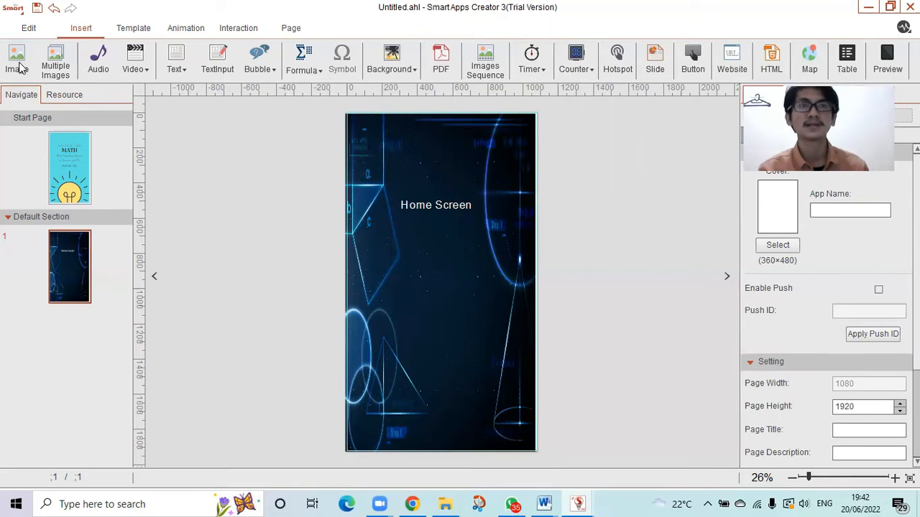
{"action": "left_click_drag", "start_coordinate": [443, 115], "coordinate": [454, 197]}
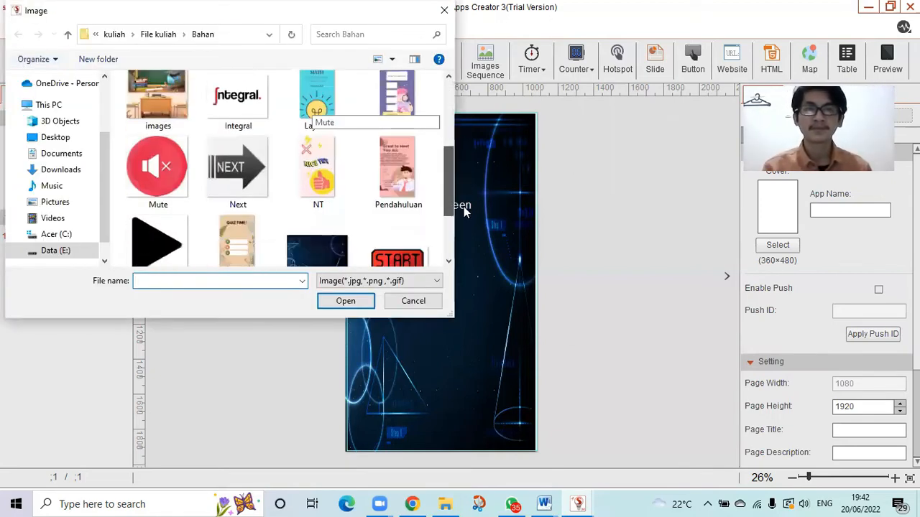
{"action": "scroll", "coordinate": [409, 189], "scroll_direction": "down", "scroll_amount": 1}
{"action": "left_click", "coordinate": [386, 226]}
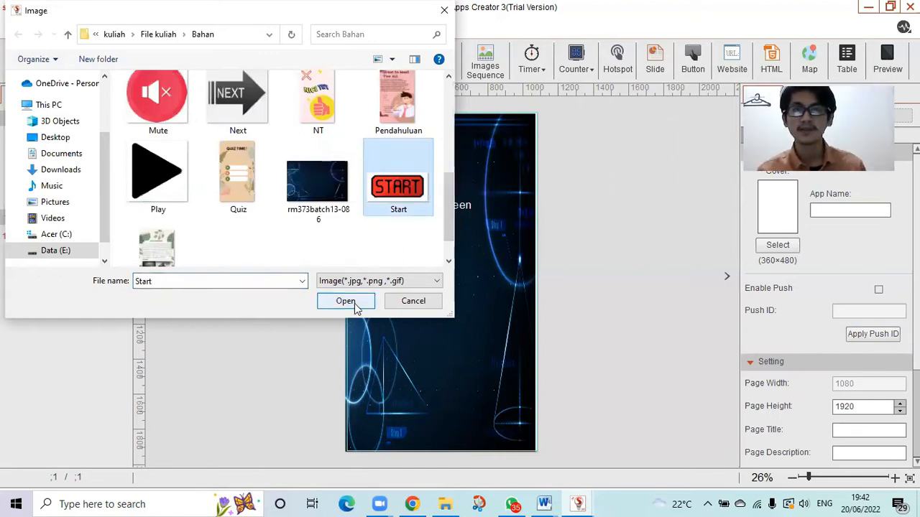
{"action": "left_click", "coordinate": [346, 301]}
{"action": "left_click_drag", "start_coordinate": [468, 293], "coordinate": [432, 285]}
{"action": "left_click", "coordinate": [625, 248]}
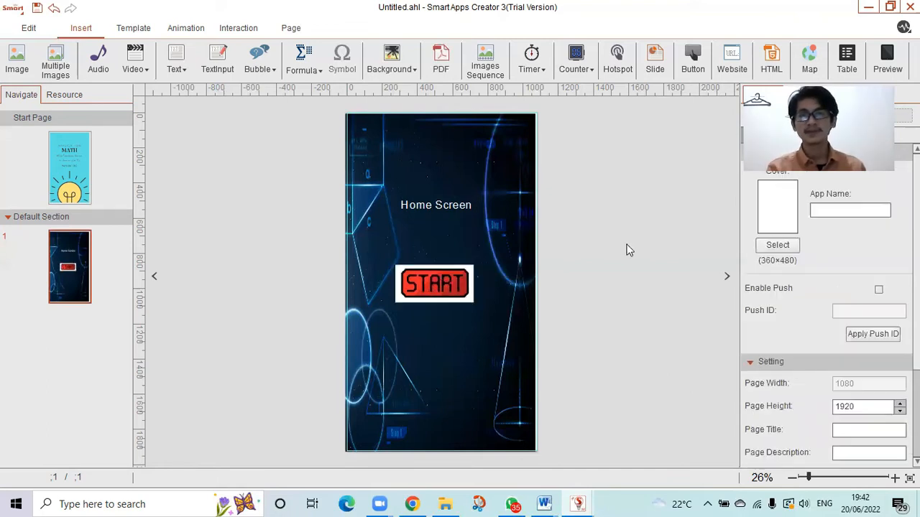
{"action": "left_click_drag", "start_coordinate": [441, 287], "coordinate": [443, 290]}
{"action": "left_click", "coordinate": [618, 276]}
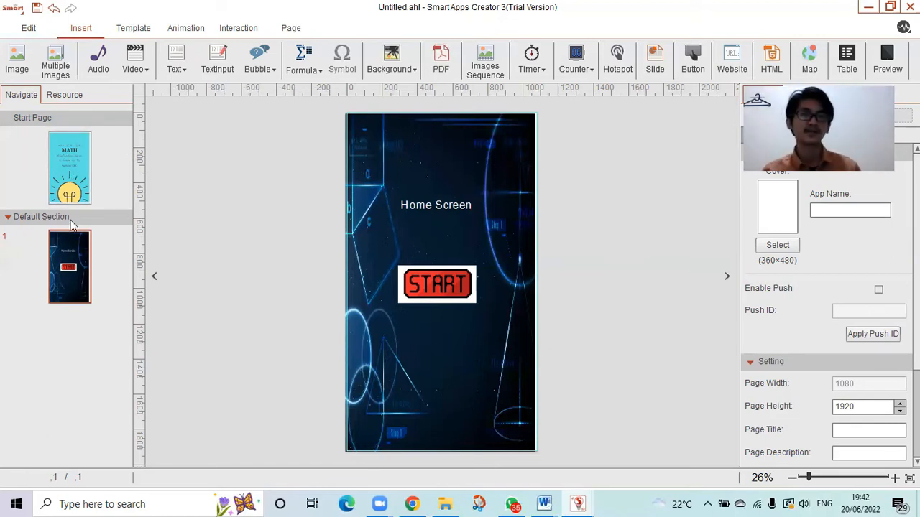
{"action": "right_click", "coordinate": [48, 217]}
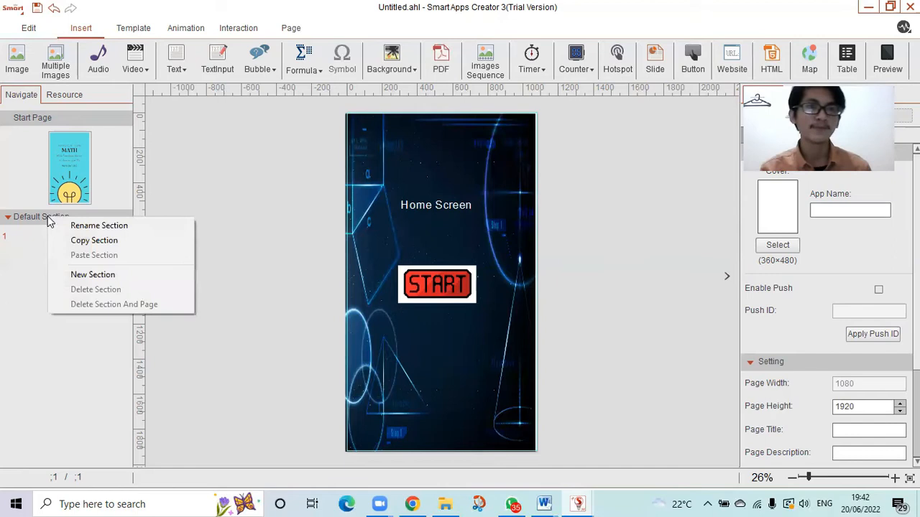
{"action": "left_click", "coordinate": [90, 225]}
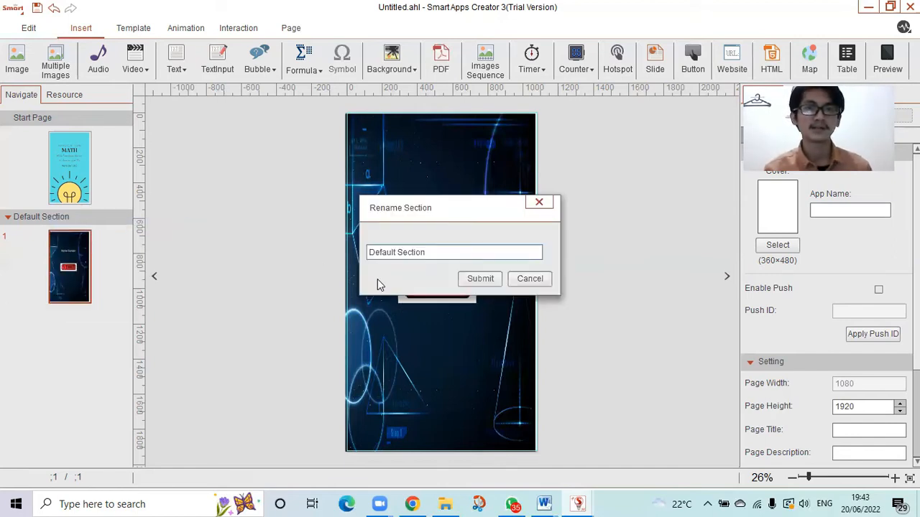
{"action": "left_click_drag", "start_coordinate": [435, 251], "coordinate": [403, 252]}
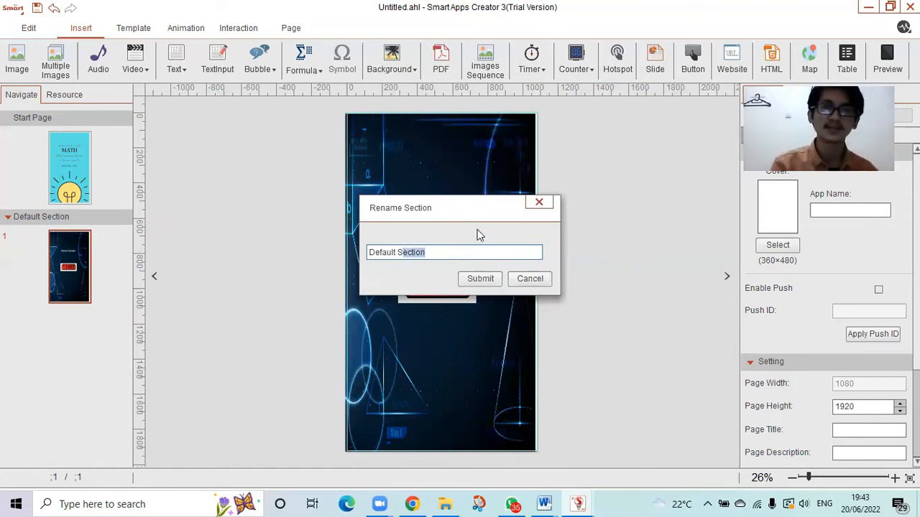
{"action": "left_click", "coordinate": [539, 202]}
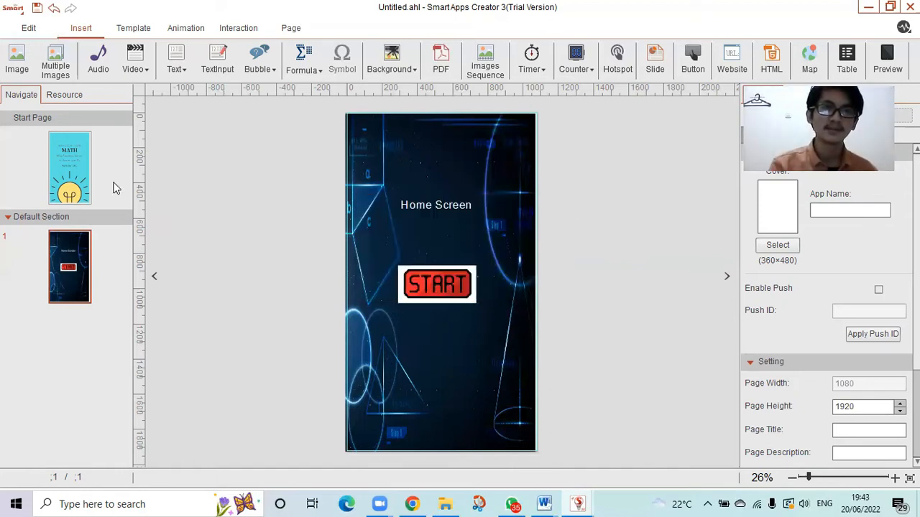
Rename the default section as "Home Screen"
{"action": "right_click", "coordinate": [49, 217]}
{"action": "left_click", "coordinate": [87, 222]}
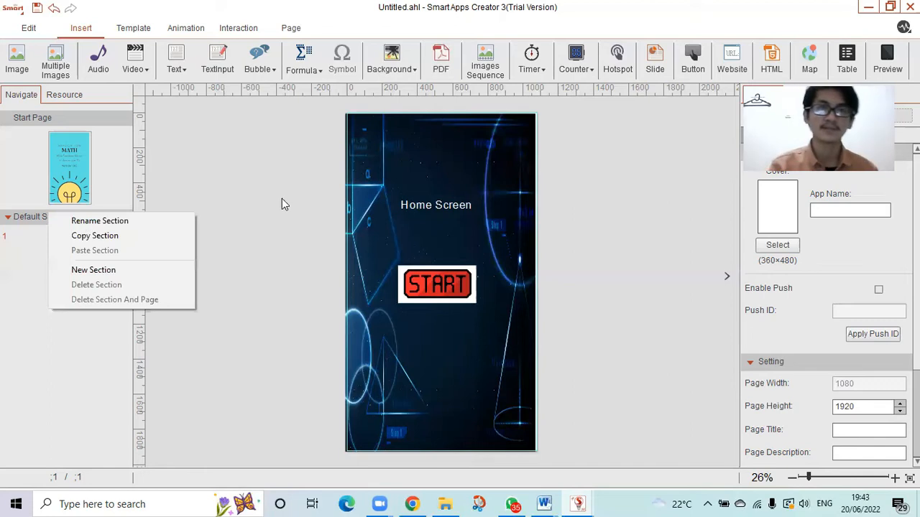
{"action": "key", "text": "Caps_Lock"}
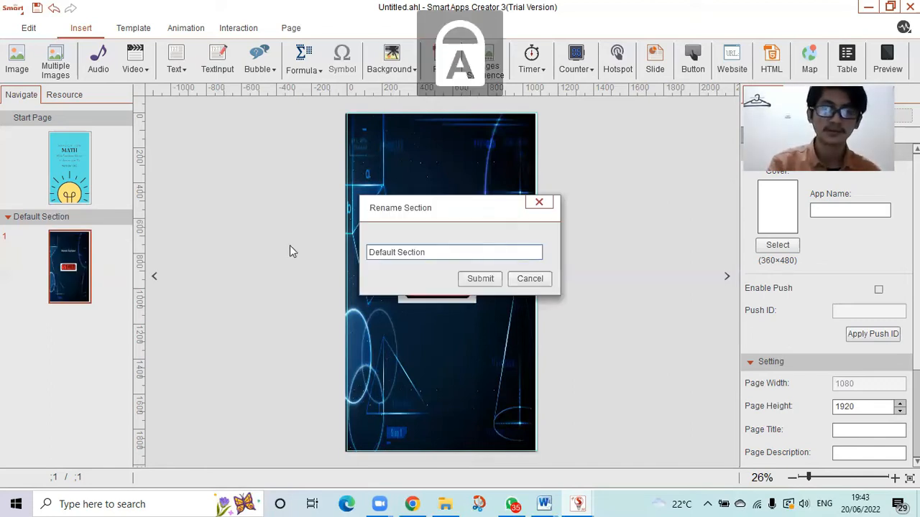
{"action": "type", "text": "H"}
{"action": "key", "text": "Caps_Lock"}
{"action": "type", "text": "ome Screen"}
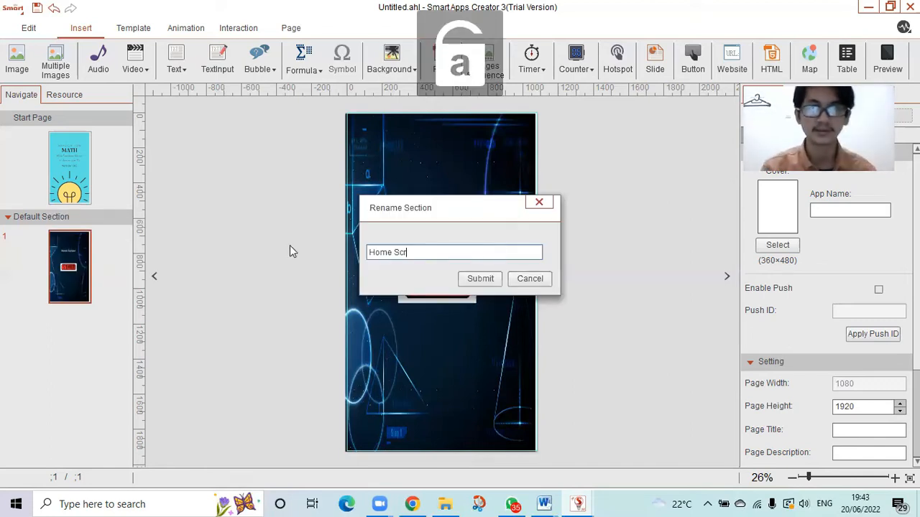
{"action": "left_click", "coordinate": [480, 279]}
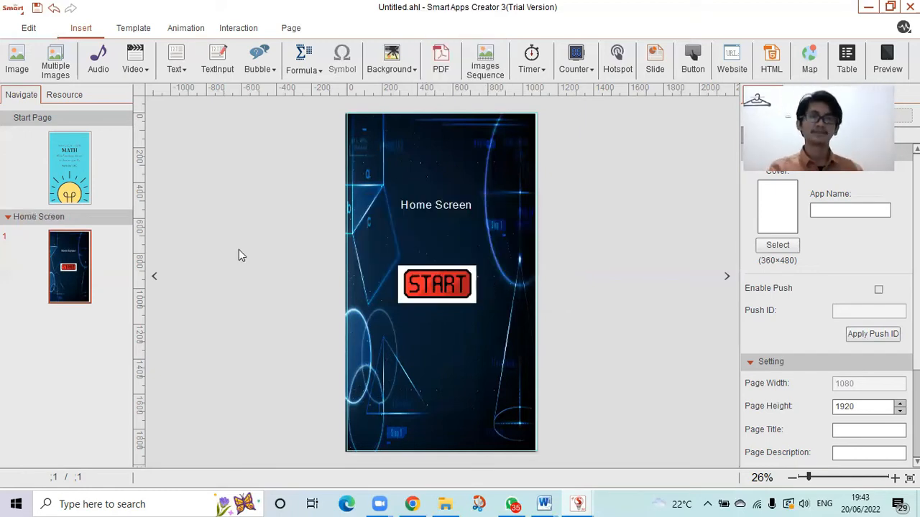
Add a new section after Home Screen and insert the Menu image on its blank page
{"action": "right_click", "coordinate": [41, 222]}
{"action": "left_click", "coordinate": [73, 275]}
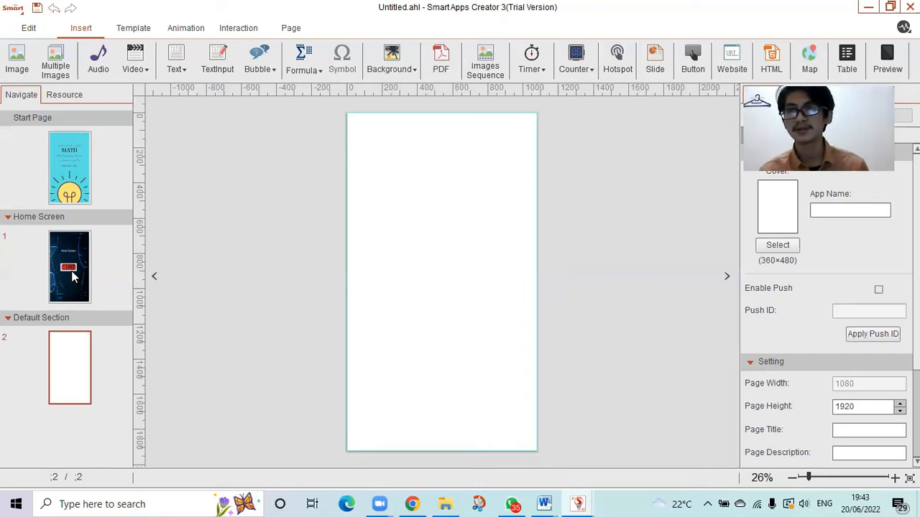
{"action": "left_click", "coordinate": [23, 55]}
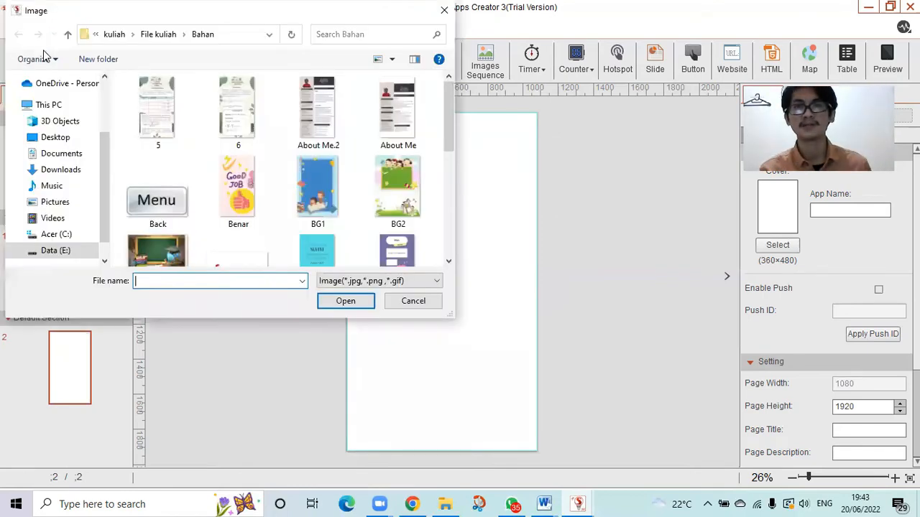
{"action": "left_click_drag", "start_coordinate": [451, 126], "coordinate": [458, 196]}
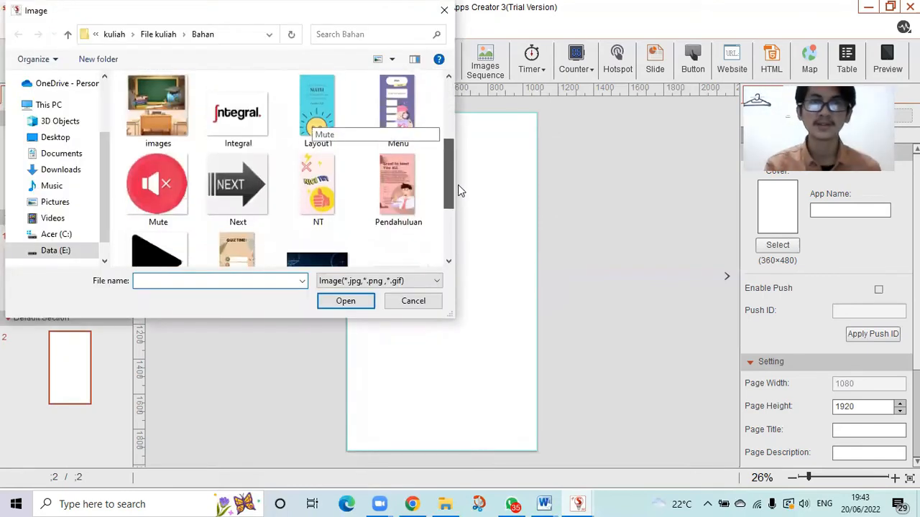
{"action": "left_click", "coordinate": [413, 117]}
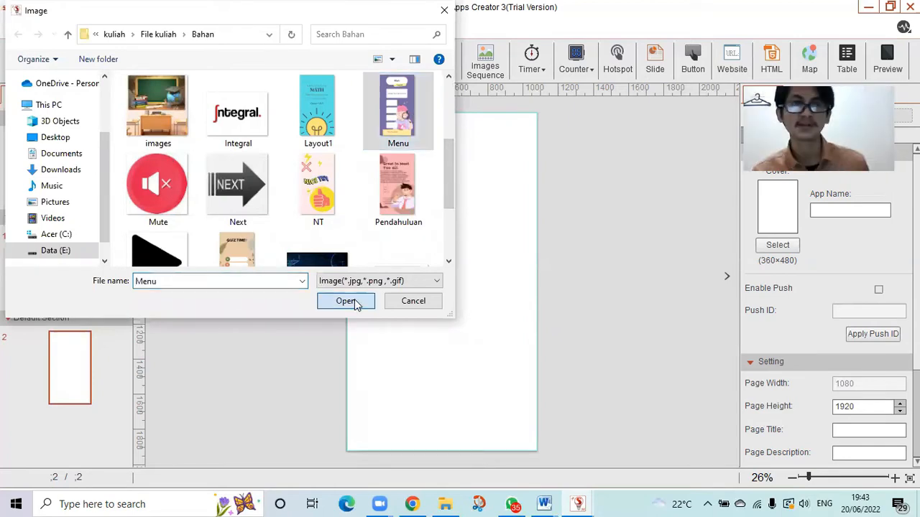
{"action": "left_click", "coordinate": [346, 301]}
{"action": "left_click", "coordinate": [598, 228]}
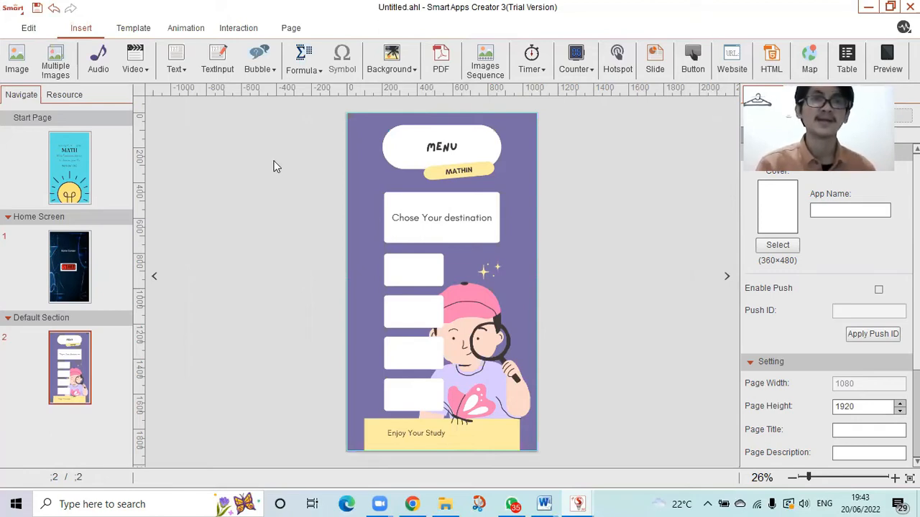
Add a horizontal text box of about 307 × 163 px over the first small white menu box, reading "Pendahuluan"
{"action": "left_click", "coordinate": [174, 64]}
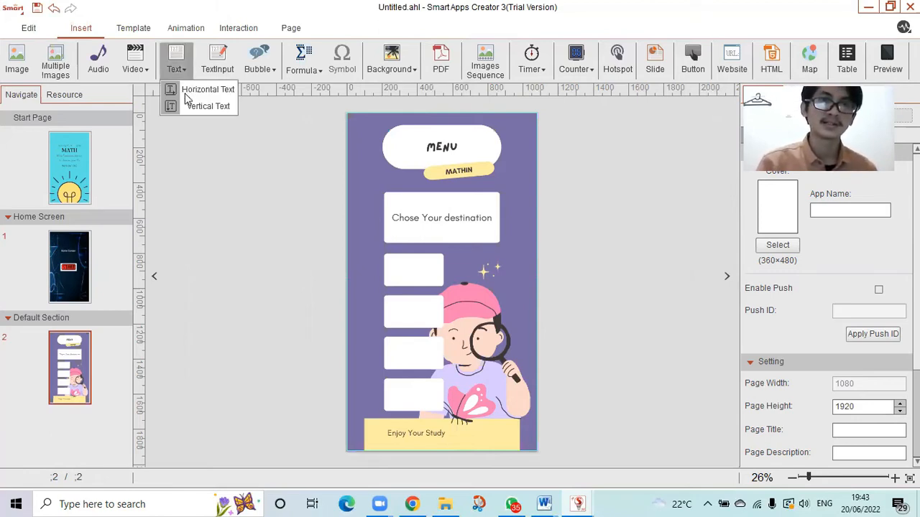
{"action": "left_click", "coordinate": [465, 273]}
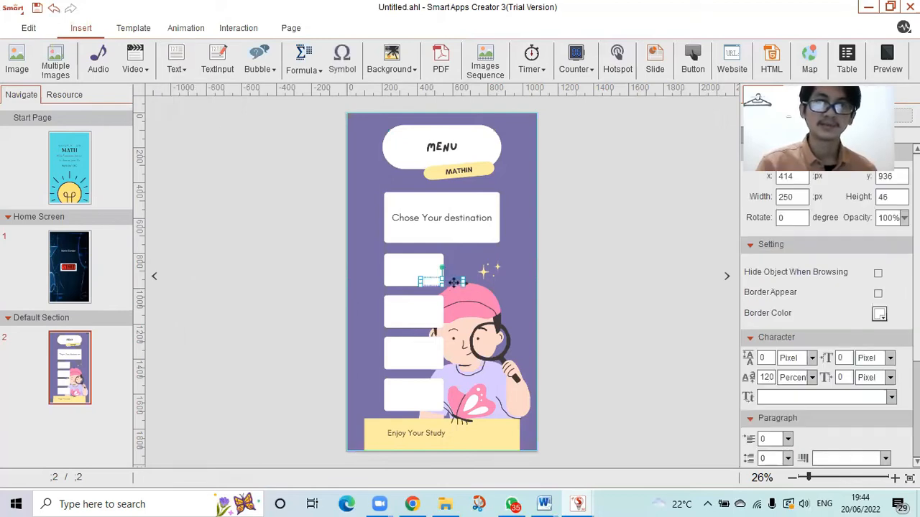
{"action": "mouse_move", "coordinate": [412, 269]}
{"action": "left_mouse_down"}
{"action": "mouse_move", "coordinate": [453, 264]}
{"action": "mouse_move", "coordinate": [413, 285]}
{"action": "left_mouse_up"}
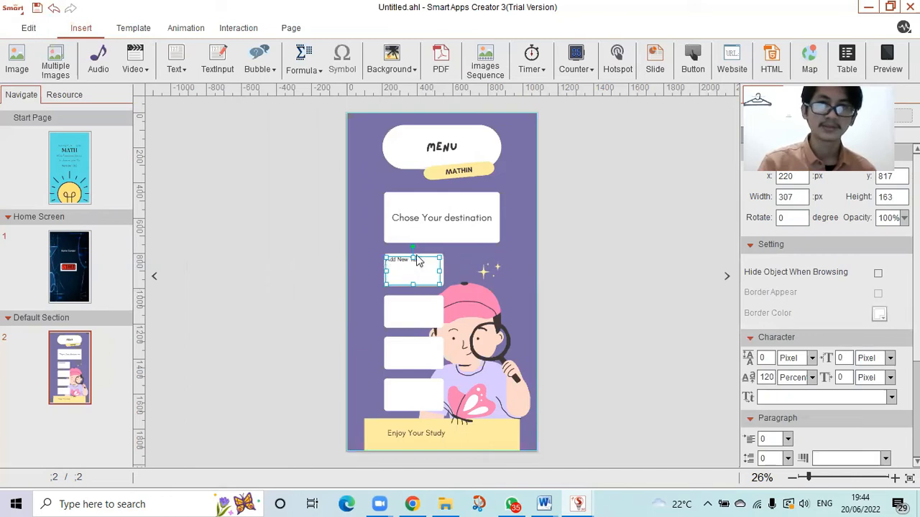
{"action": "double_click", "coordinate": [420, 265]}
{"action": "key", "text": "Caps_Lock"}
{"action": "type", "text": "Pendahuluan"}
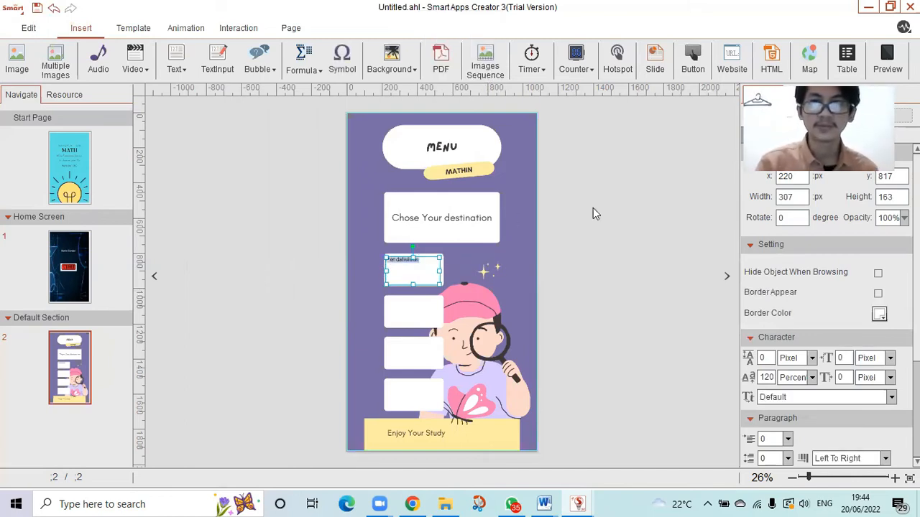
Enlarge all the "Pendahuluan" text while keeping it on one line in its box
{"action": "key", "text": "ctrl+a"}
{"action": "left_click", "coordinate": [619, 224]}
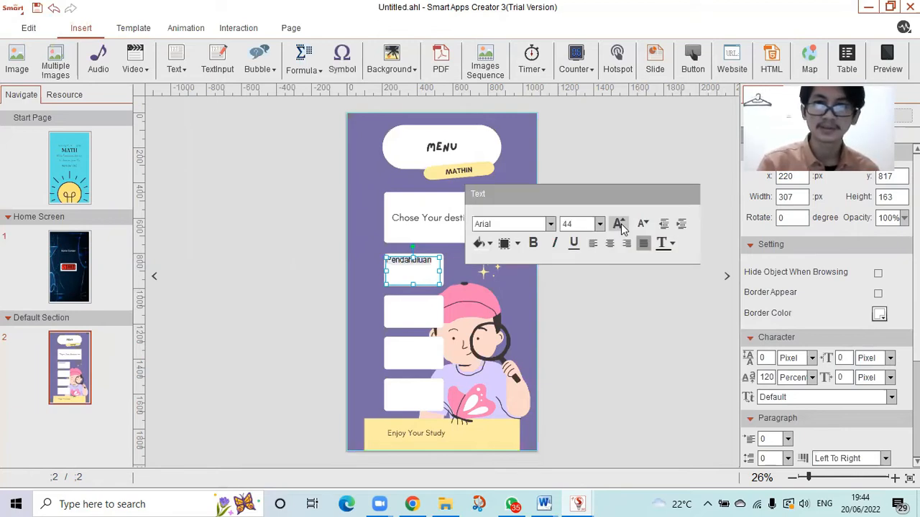
{"action": "left_click", "coordinate": [620, 225]}
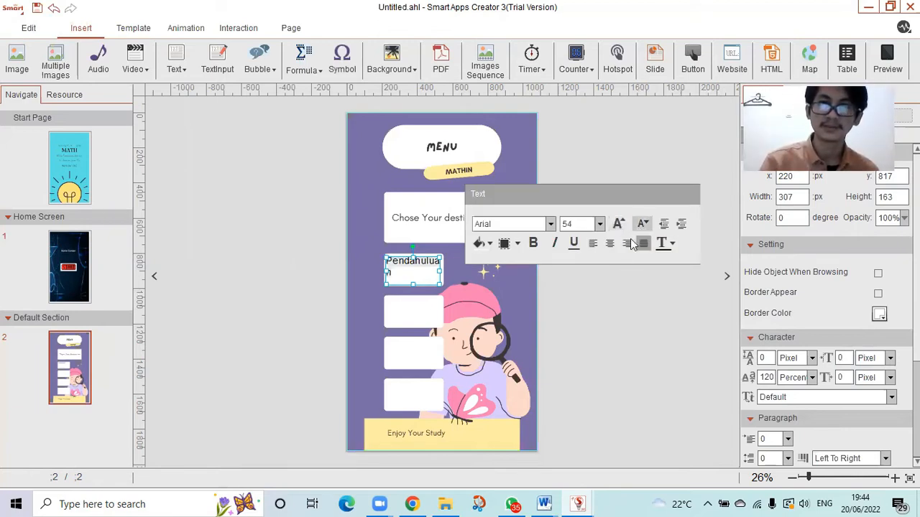
{"action": "left_click", "coordinate": [605, 297]}
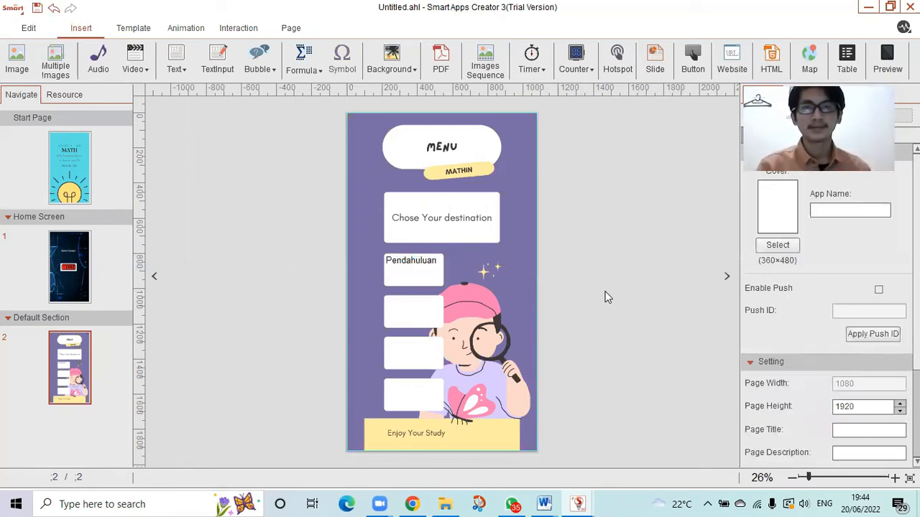
Duplicate the "Pendahuluan" text box and place the copy over the second small white menu box
{"action": "left_click", "coordinate": [425, 267]}
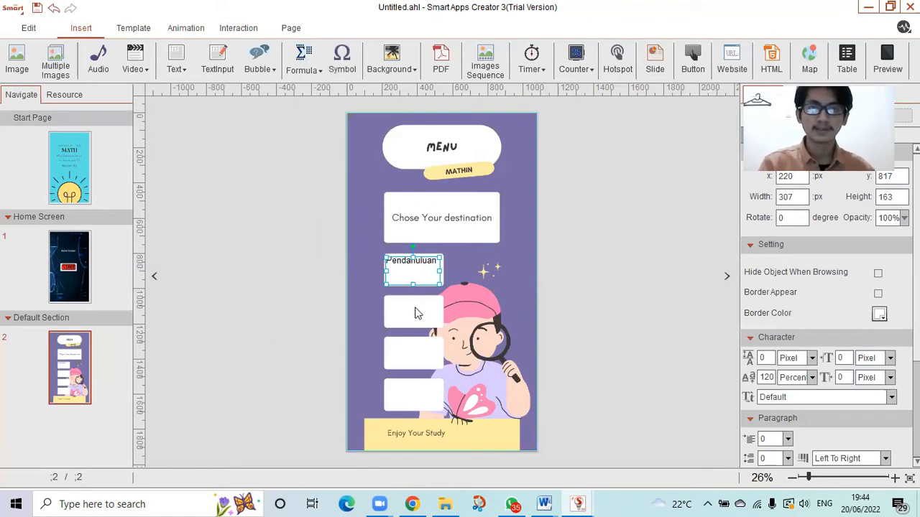
{"action": "left_click", "coordinate": [415, 293]}
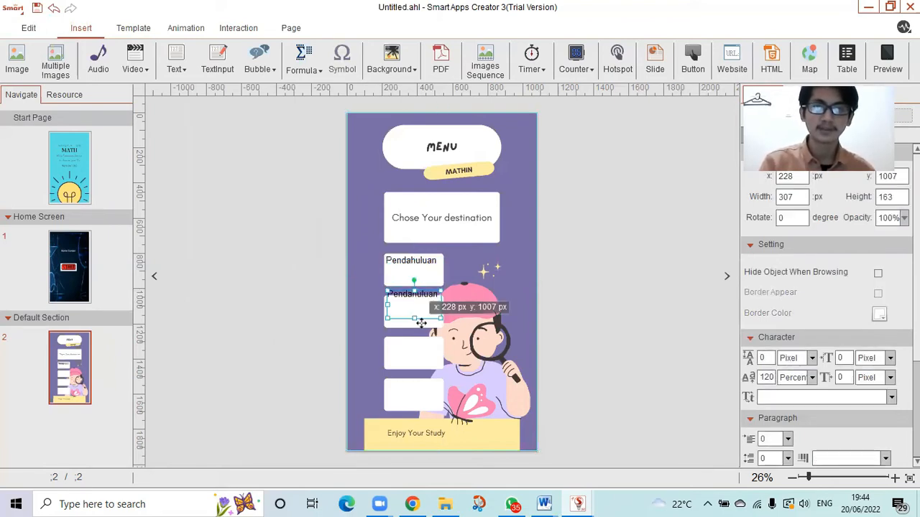